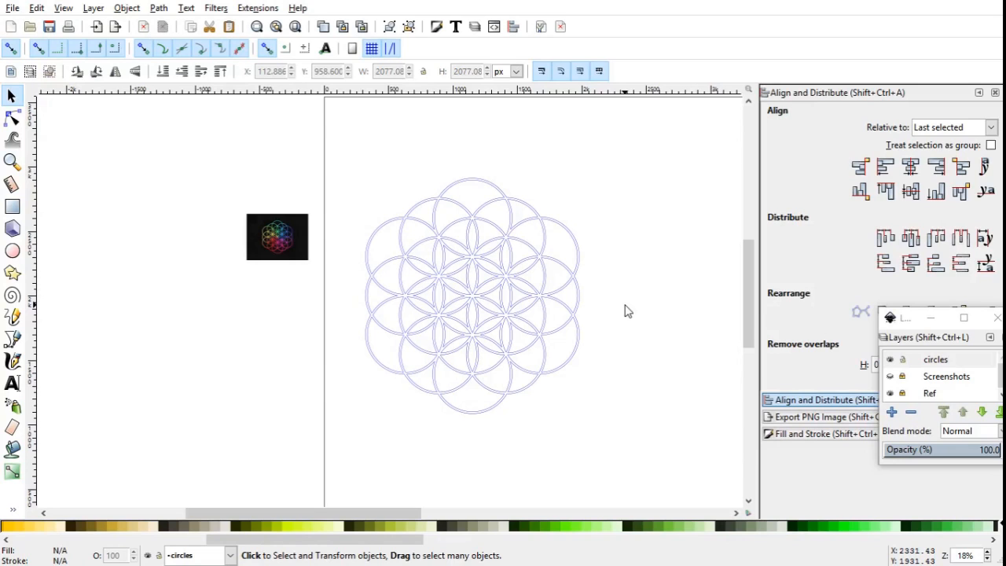
Draw an unfilled, red-outlined circle about 2066 px wide around the whole flower pattern
{"action": "left_click", "coordinate": [11, 251]}
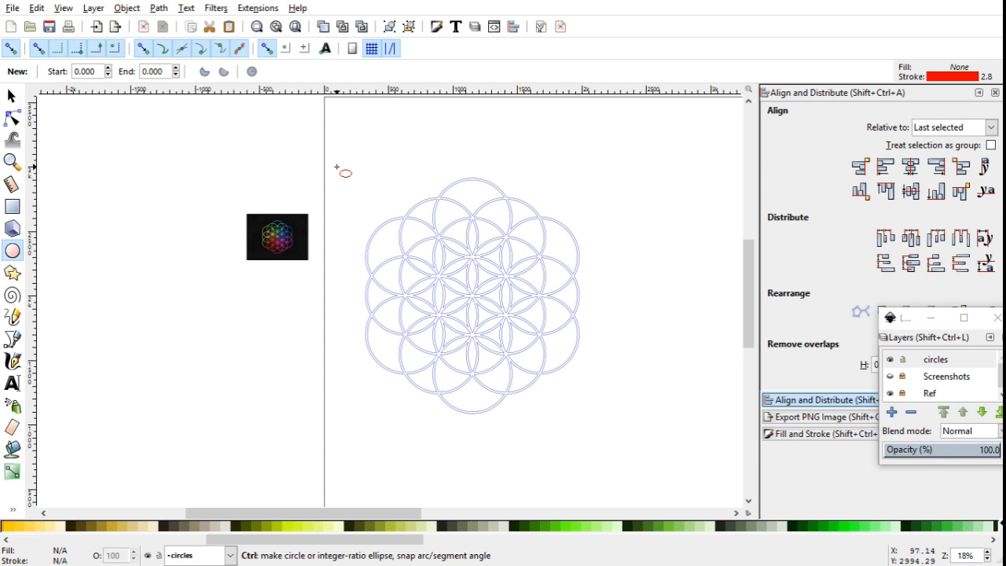
{"action": "left_click_drag", "start_coordinate": [336, 167], "coordinate": [629, 432]}
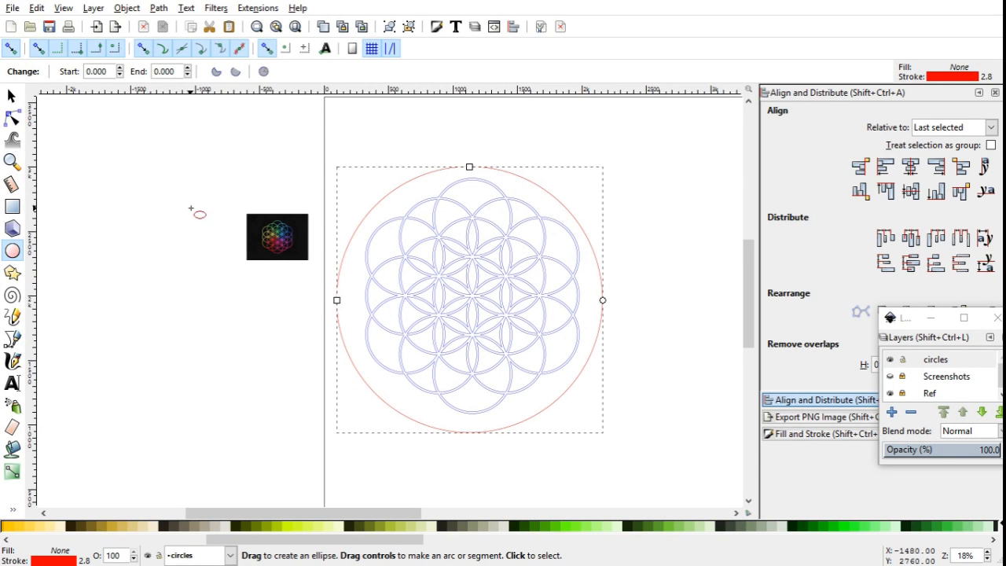
{"action": "left_click", "coordinate": [11, 96]}
{"action": "left_click", "coordinate": [204, 152]}
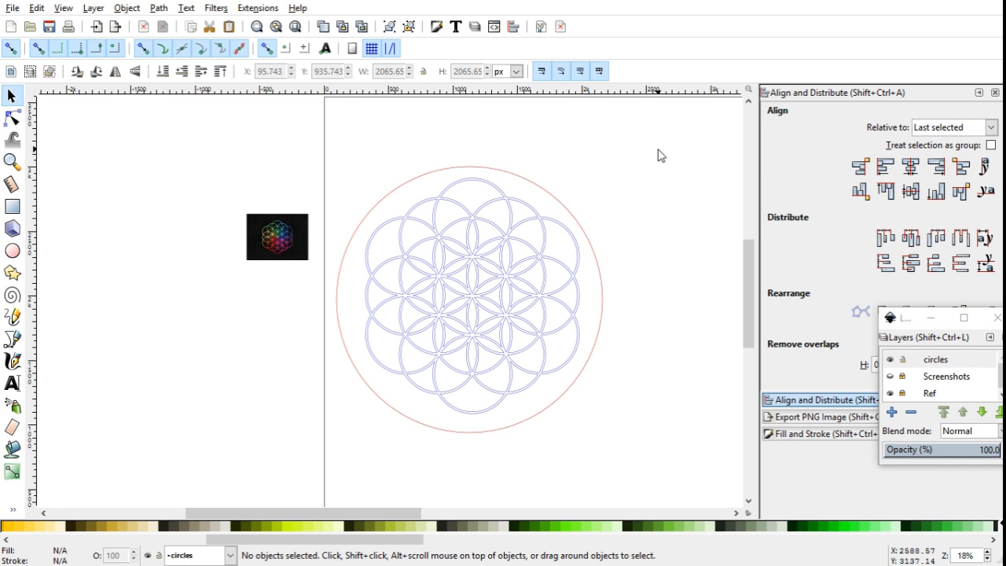
Centre the flower pattern and the outer circle on each other horizontally and vertically, relative to the last selected object
{"action": "left_click_drag", "start_coordinate": [658, 143], "coordinate": [328, 474]}
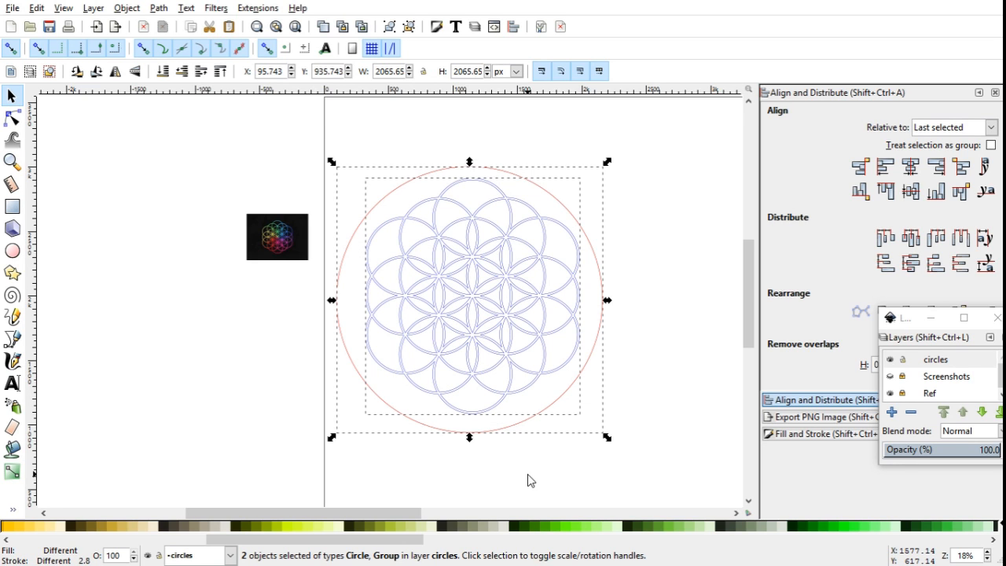
{"action": "left_click", "coordinate": [512, 31]}
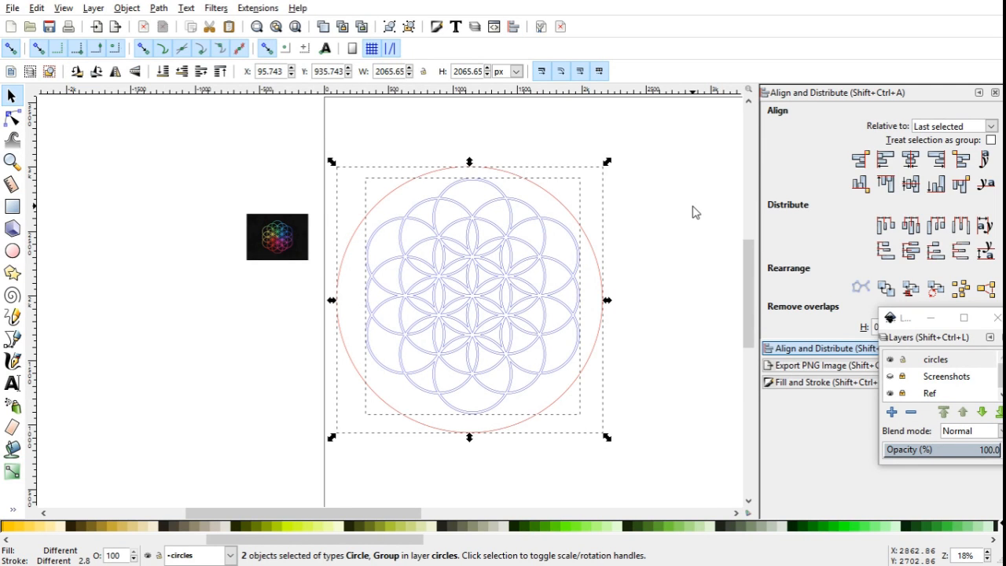
{"action": "left_click", "coordinate": [912, 173]}
{"action": "left_click", "coordinate": [909, 191]}
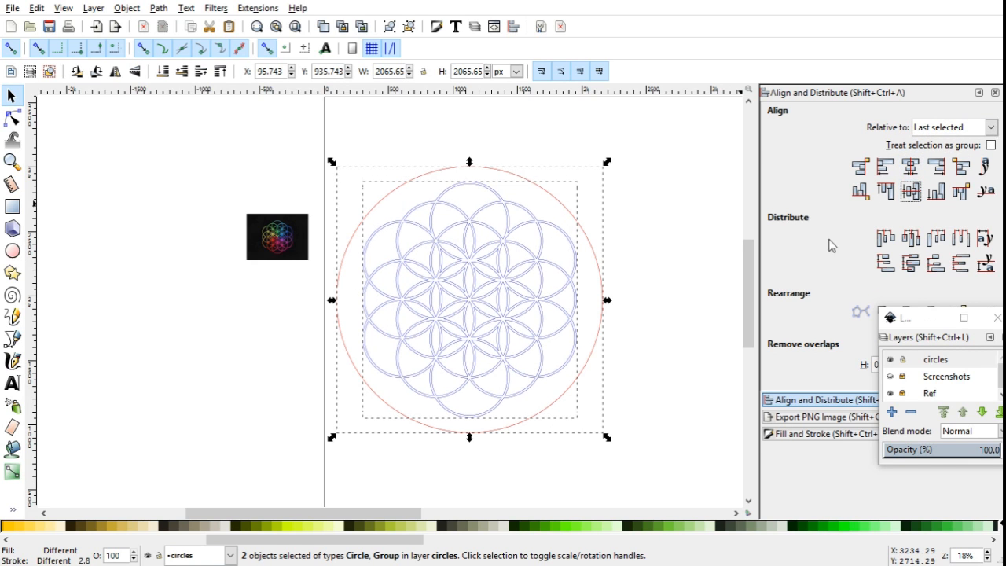
{"action": "left_click", "coordinate": [705, 315]}
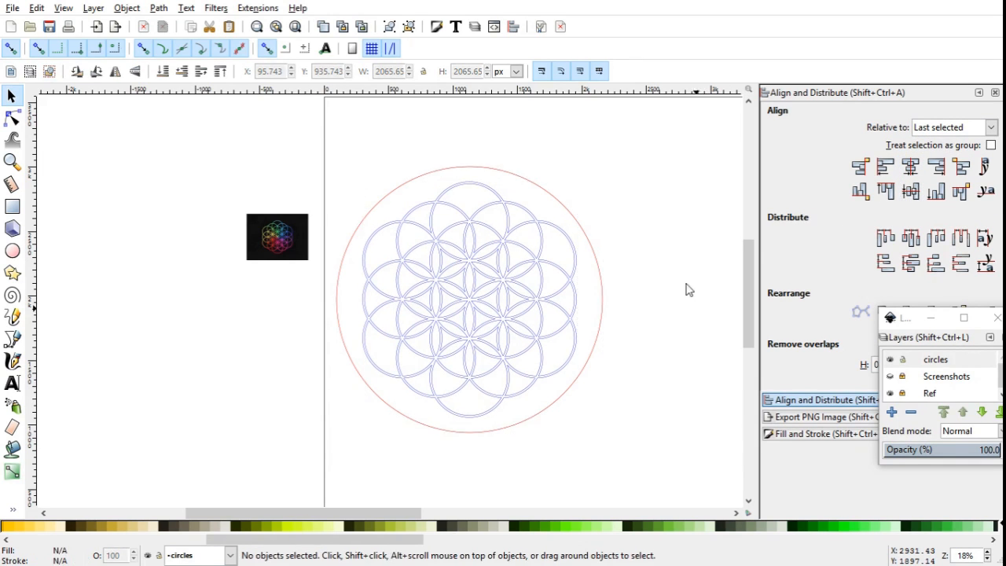
Duplicate the outer circle and fill the copy with yellow-green
{"action": "left_click", "coordinate": [603, 287]}
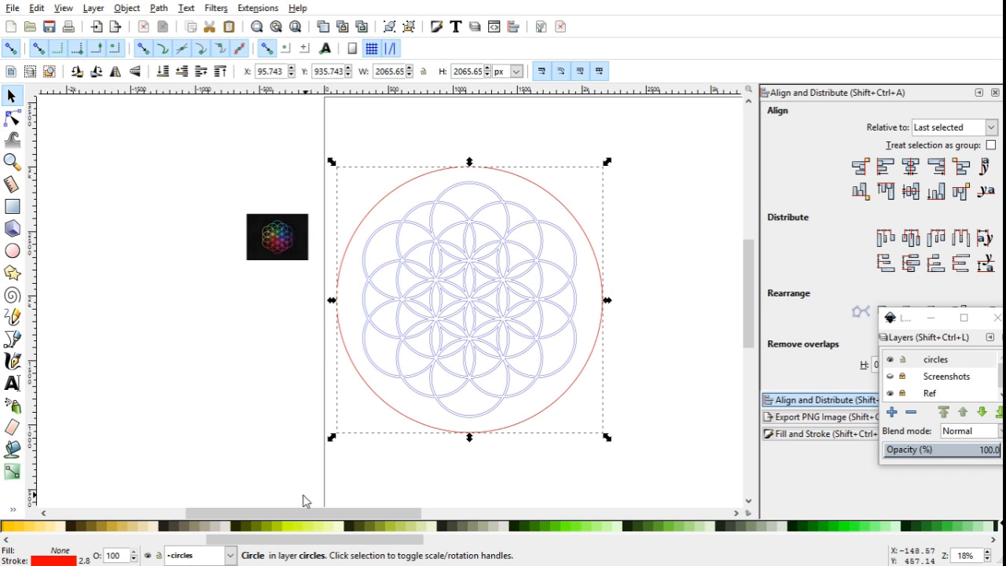
{"action": "scroll", "coordinate": [315, 539], "scroll_direction": "left", "scroll_amount": 1}
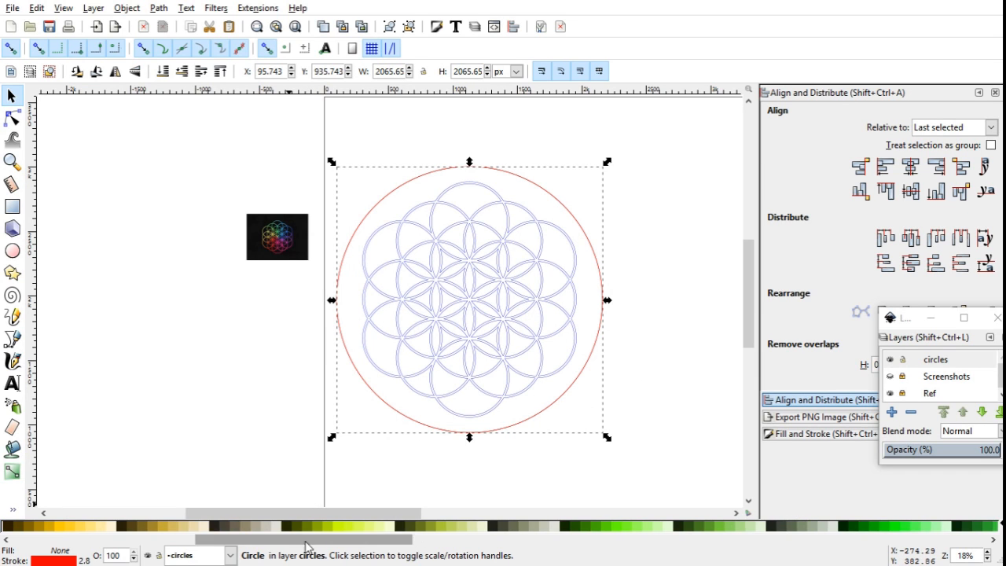
{"action": "left_click", "coordinate": [348, 530]}
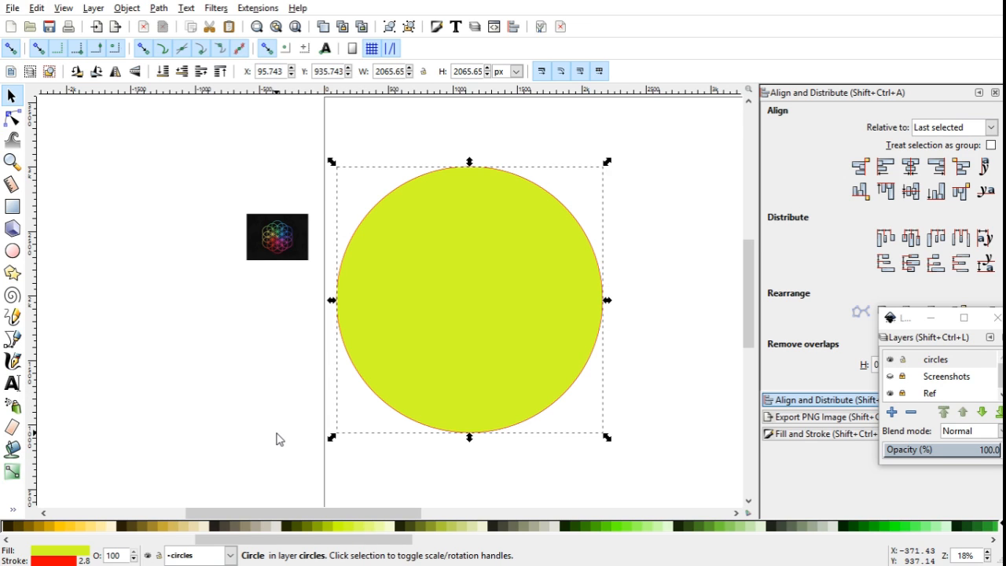
Turn the yellow-green circle into a pie segment with start angle 164.3 and end angle -79.7 degrees
{"action": "left_click", "coordinate": [10, 251]}
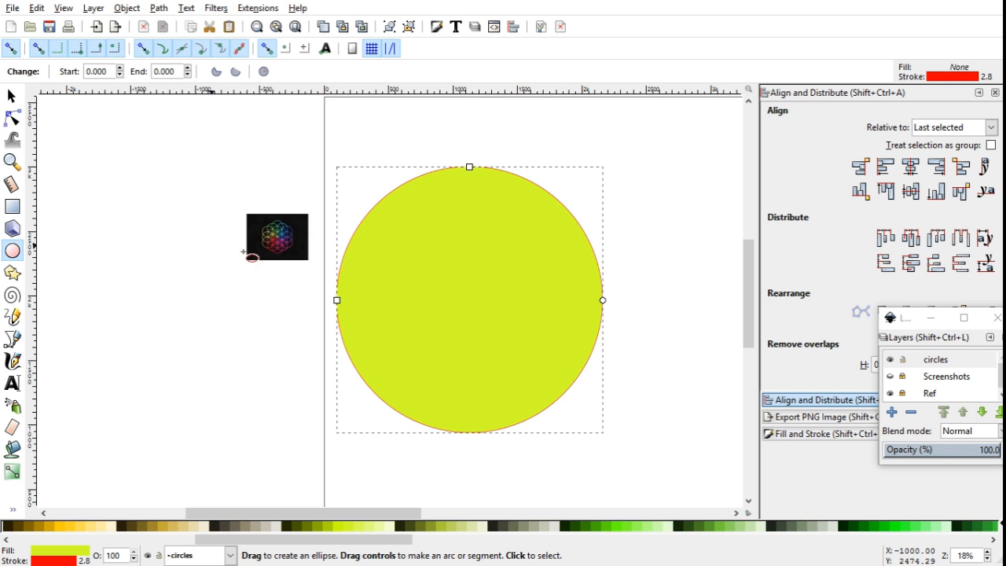
{"action": "left_click", "coordinate": [120, 69]}
{"action": "left_click", "coordinate": [119, 68]}
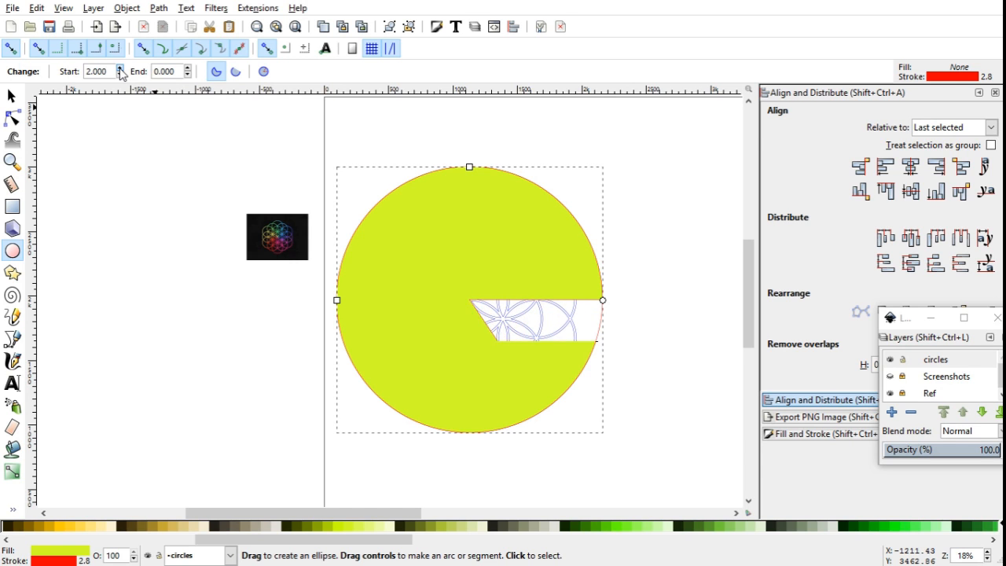
{"action": "left_click", "coordinate": [120, 68]}
{"action": "left_click", "coordinate": [120, 68]}
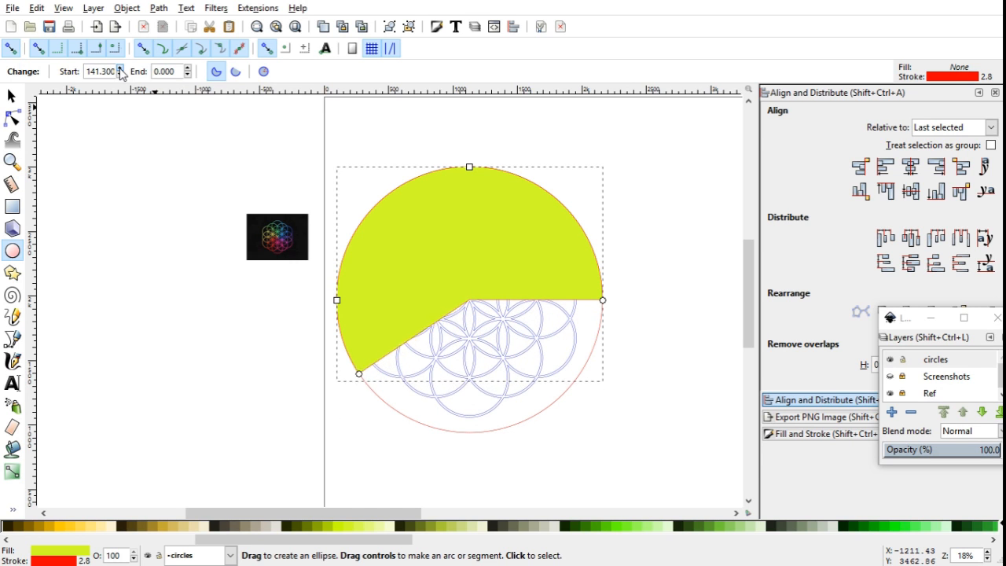
{"action": "left_click", "coordinate": [120, 68]}
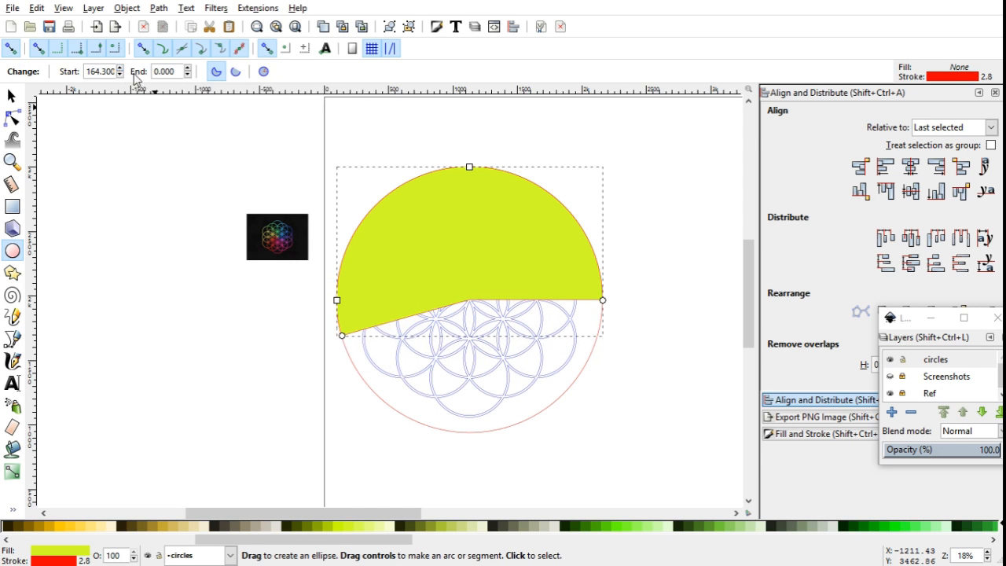
{"action": "left_click", "coordinate": [188, 75]}
{"action": "left_click", "coordinate": [188, 75]}
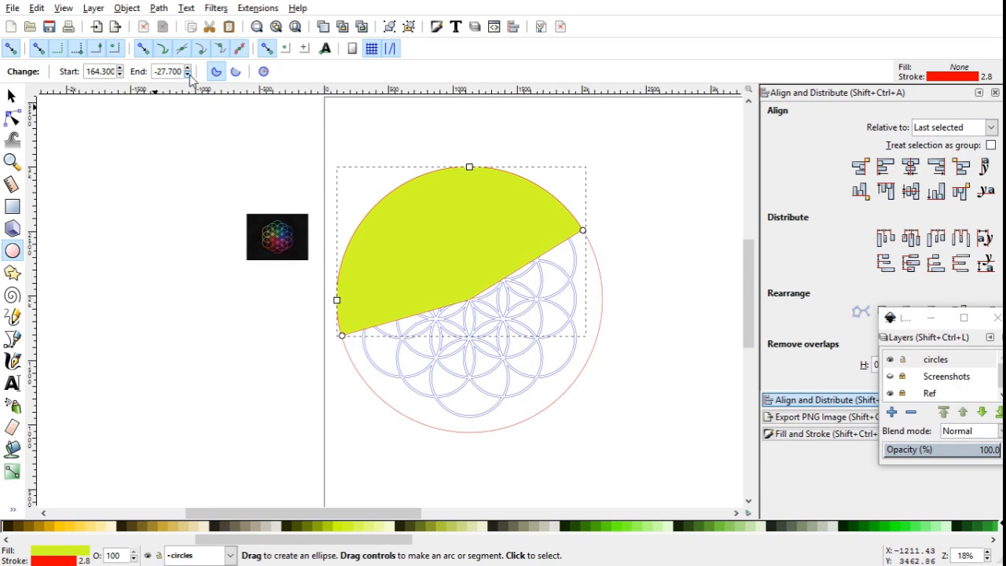
{"action": "left_click", "coordinate": [187, 75]}
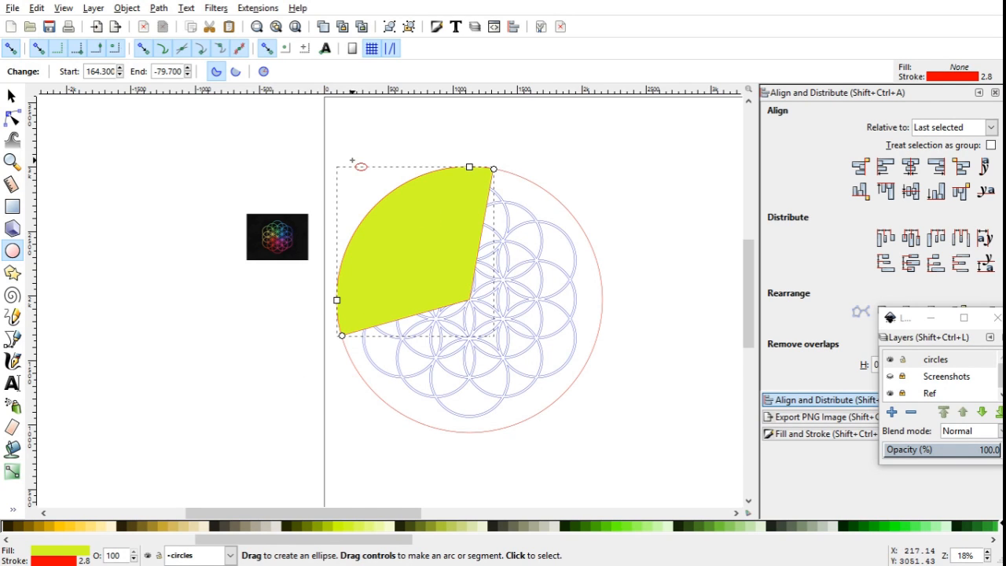
Give the yellow-green segment a linear gradient fill and make its end stop fully opaque green with hue 90
{"action": "key", "text": "ctrl+shift+f"}
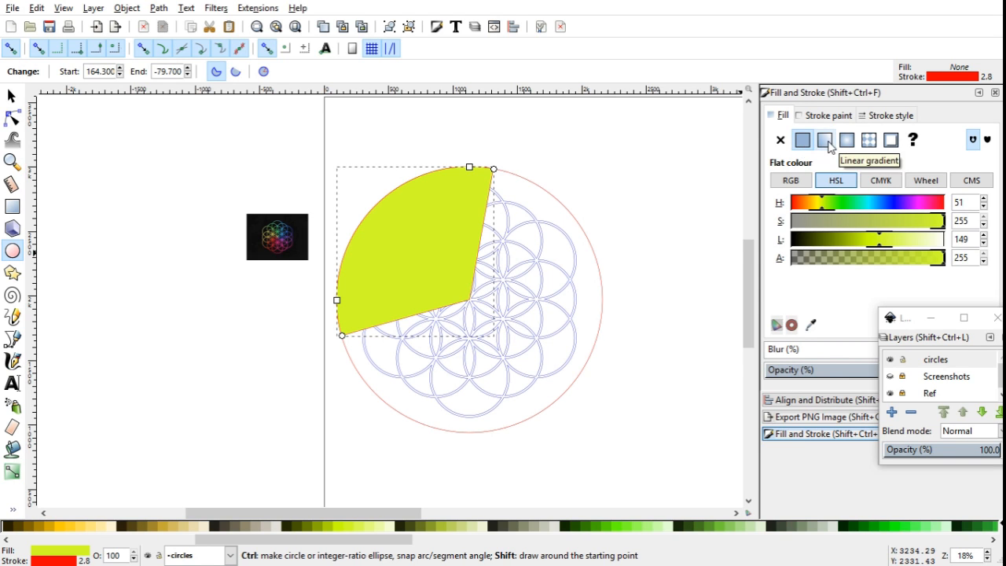
{"action": "left_click", "coordinate": [827, 143]}
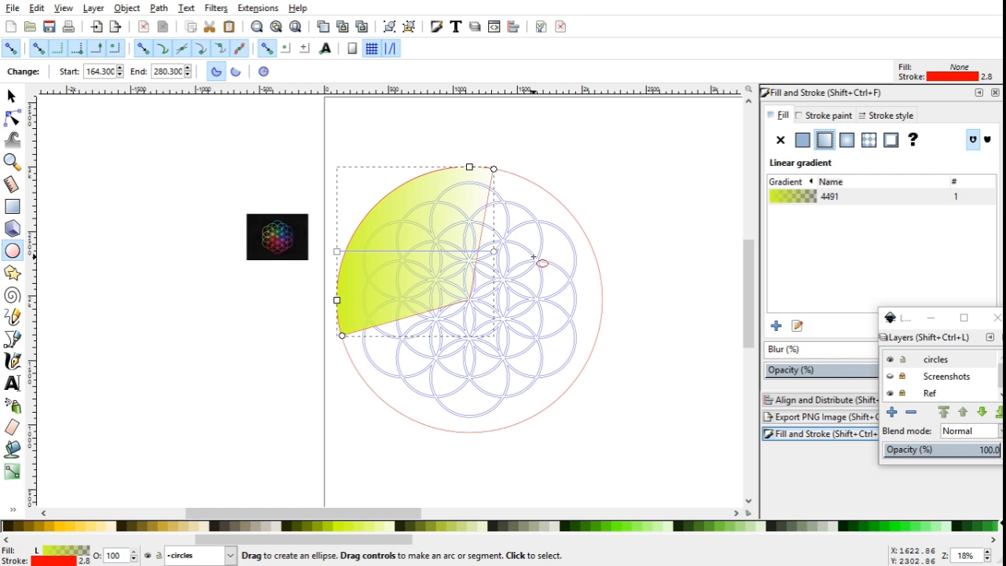
{"action": "left_click", "coordinate": [493, 251]}
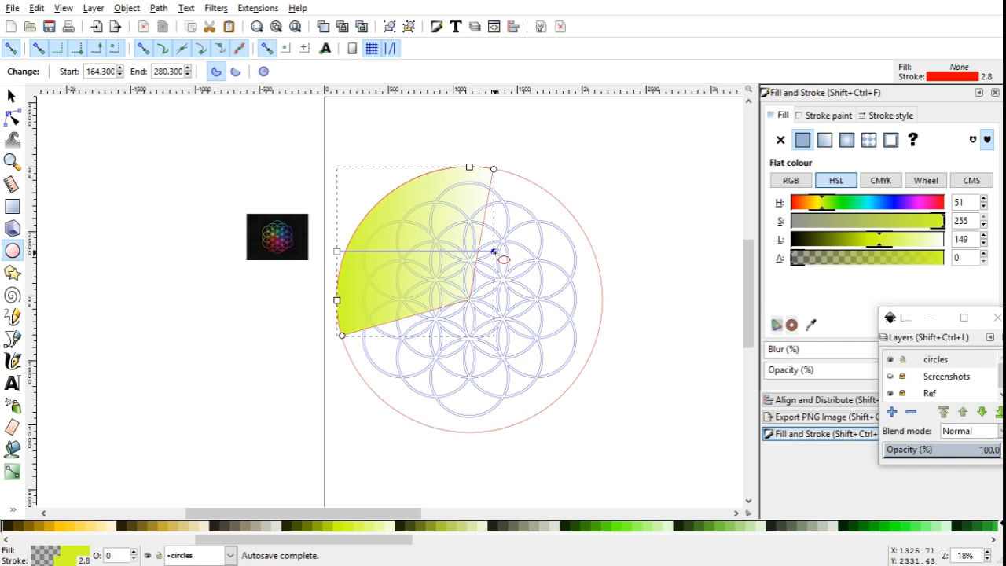
{"action": "scroll", "coordinate": [494, 251], "scroll_direction": "up", "scroll_amount": 4}
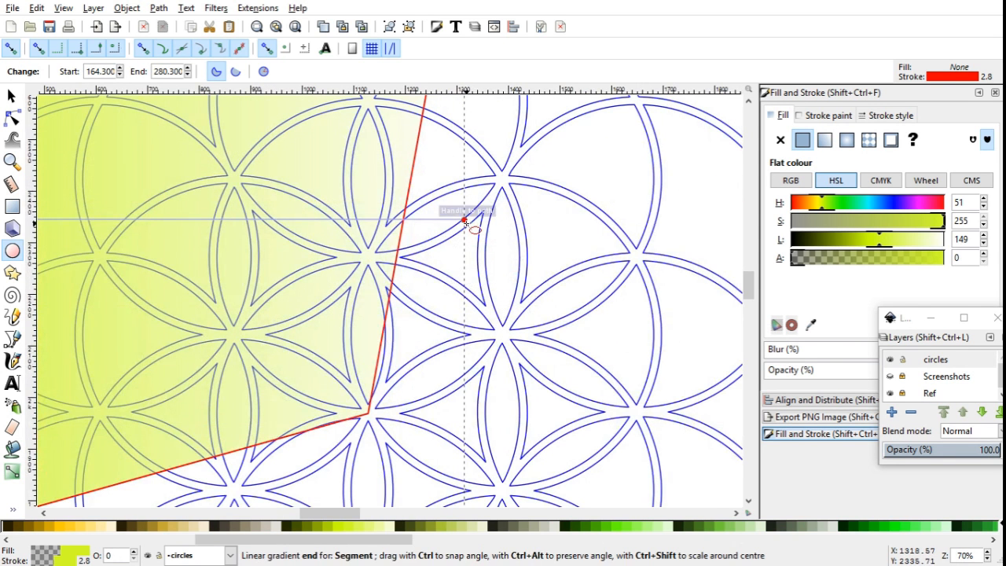
{"action": "scroll", "coordinate": [522, 267], "scroll_direction": "down", "scroll_amount": 1}
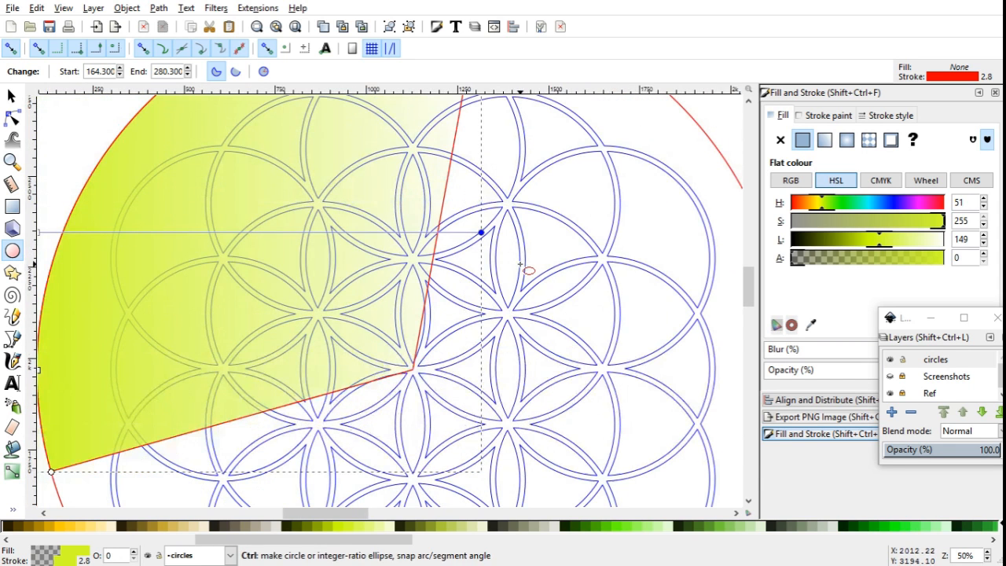
{"action": "scroll", "coordinate": [730, 255], "scroll_direction": "down", "scroll_amount": 1}
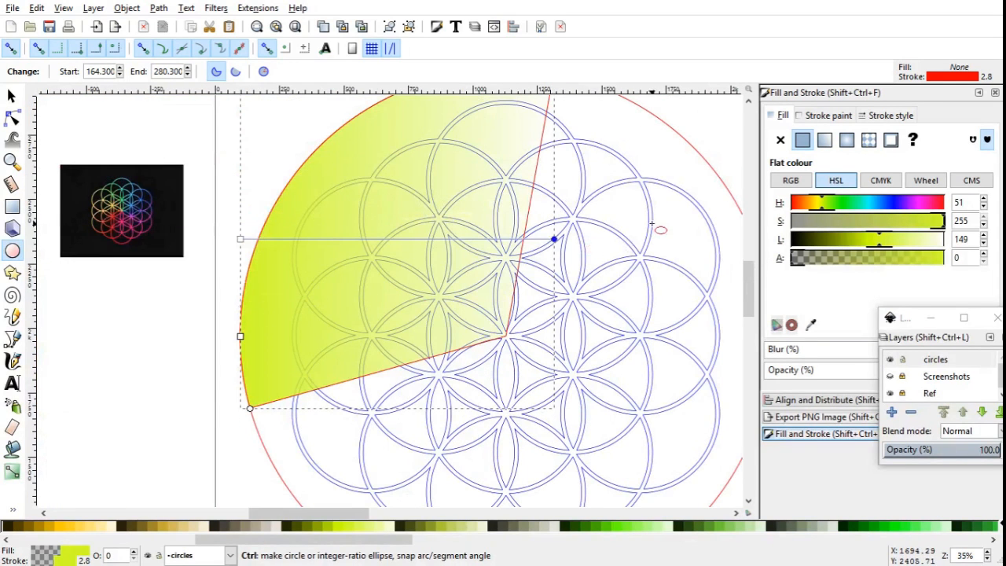
{"action": "left_click_drag", "start_coordinate": [831, 209], "coordinate": [841, 207]}
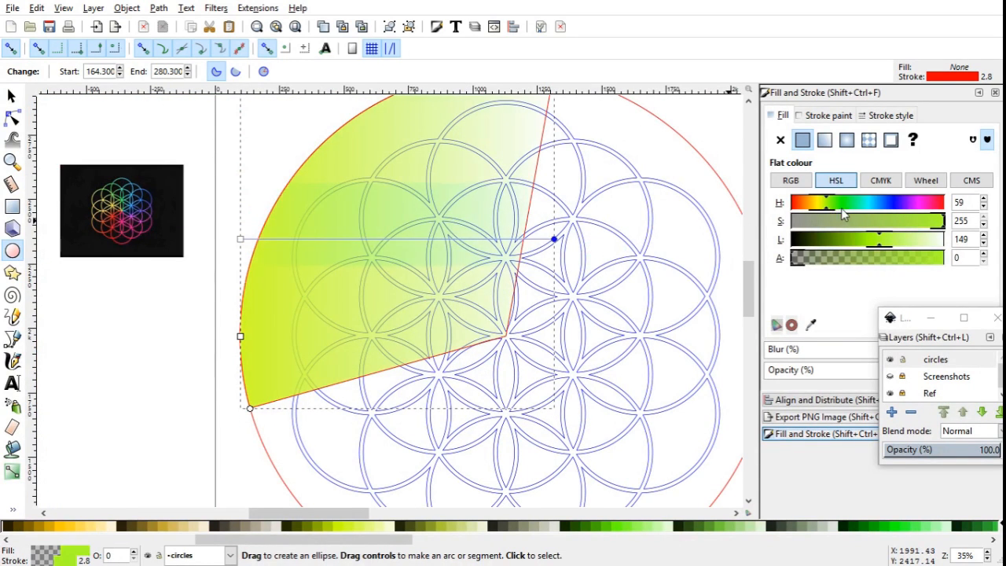
{"action": "left_click", "coordinate": [845, 204]}
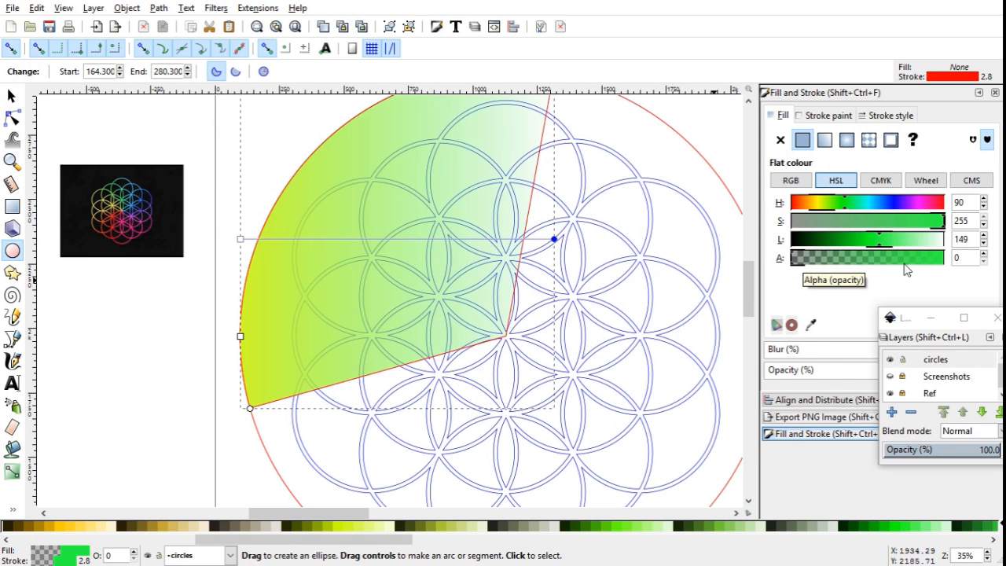
{"action": "left_click_drag", "start_coordinate": [858, 266], "coordinate": [969, 263]}
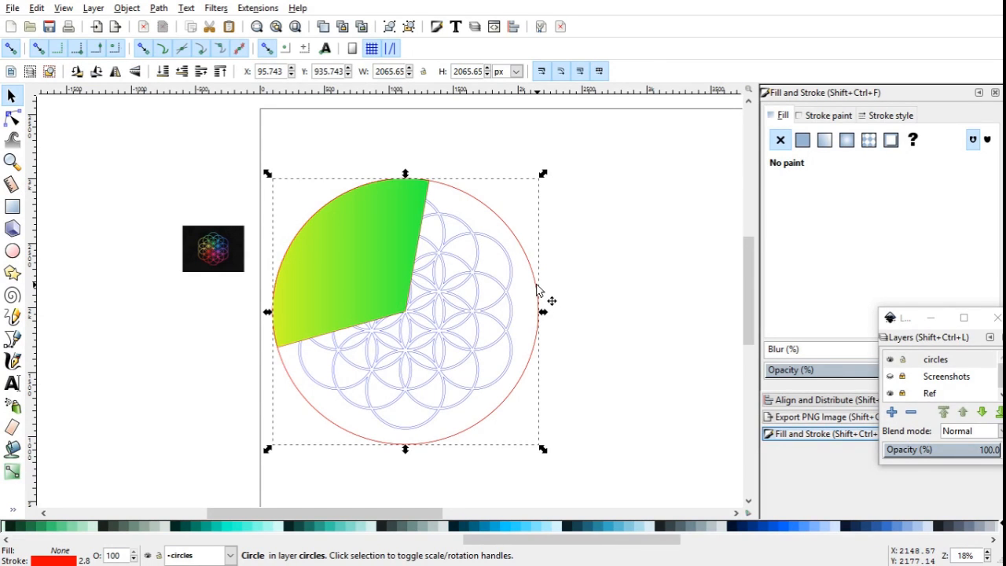
Fill a duplicate of the outer circle with blue and turn it into a pie segment from -84.5 to 12.2 degrees
{"action": "left_click", "coordinate": [496, 525]}
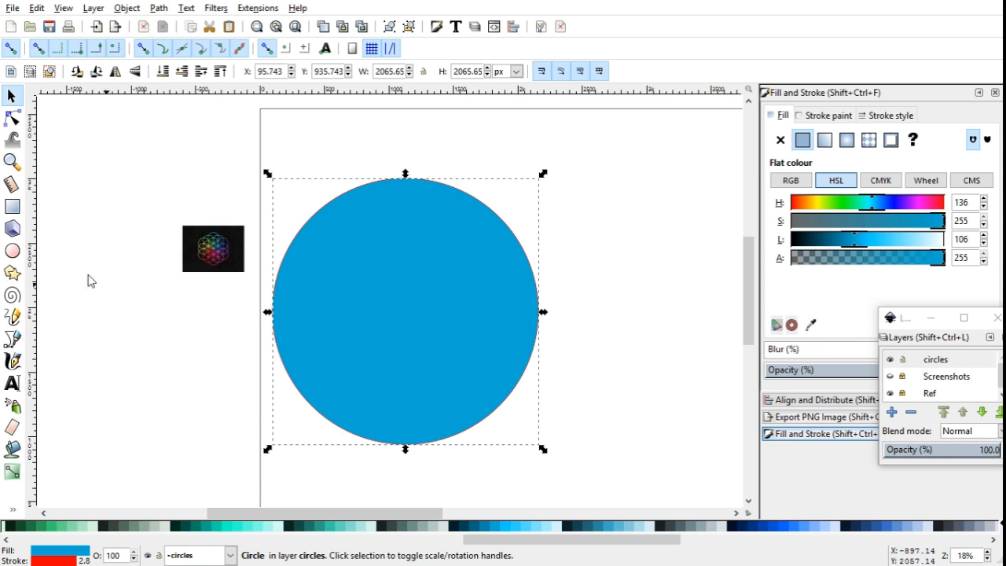
{"action": "left_click", "coordinate": [11, 251]}
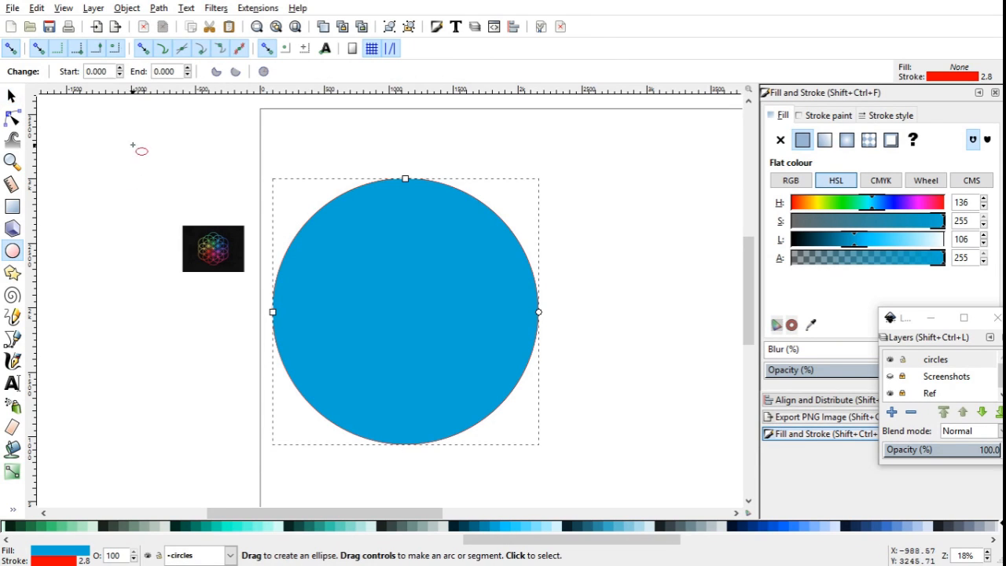
{"action": "left_click", "coordinate": [120, 76]}
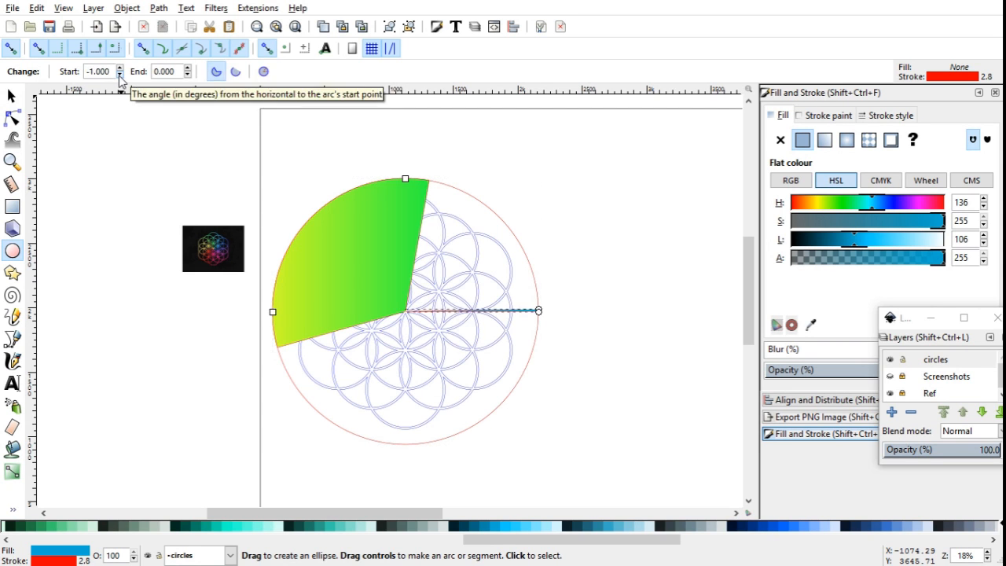
{"action": "left_click", "coordinate": [119, 75]}
{"action": "left_click_drag", "start_coordinate": [120, 75], "coordinate": [120, 75]}
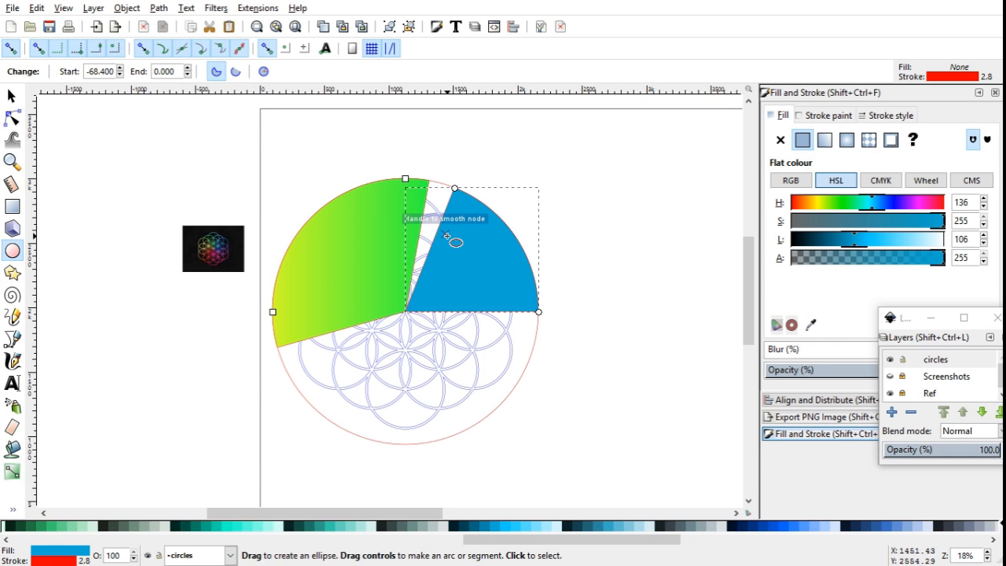
{"action": "left_click", "coordinate": [121, 76]}
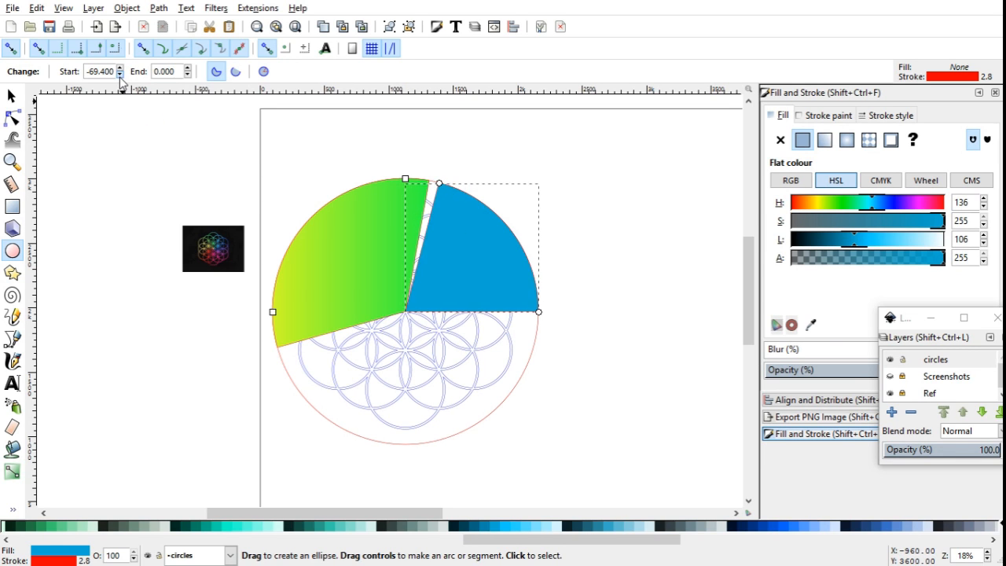
{"action": "left_click", "coordinate": [121, 76]}
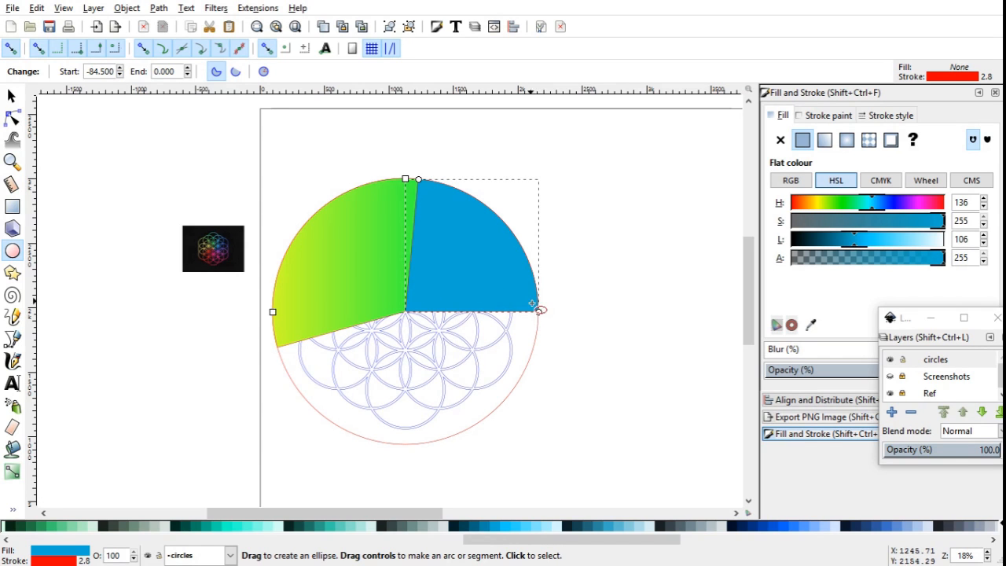
{"action": "left_click", "coordinate": [187, 75]}
{"action": "left_click", "coordinate": [188, 69]}
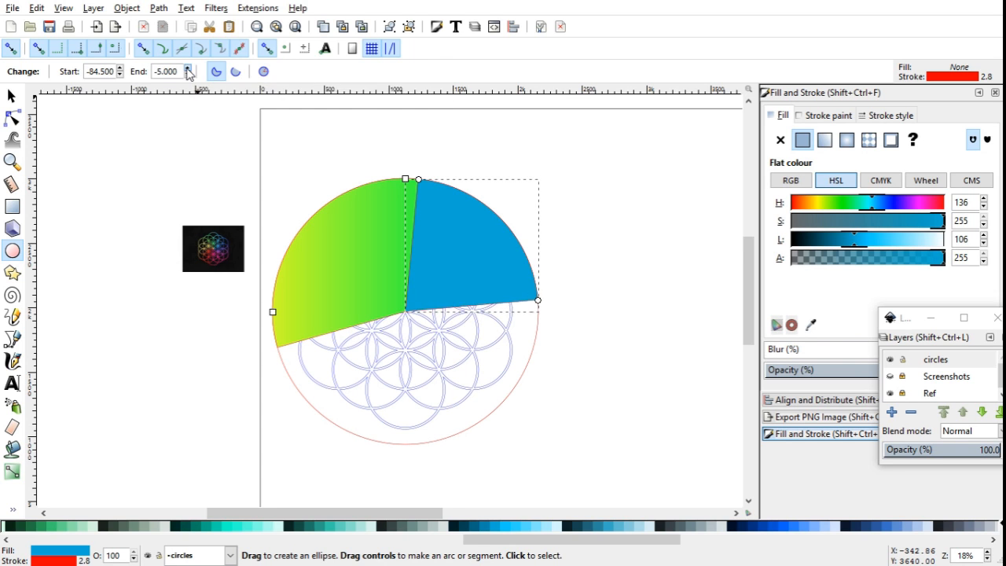
{"action": "left_click", "coordinate": [188, 69]}
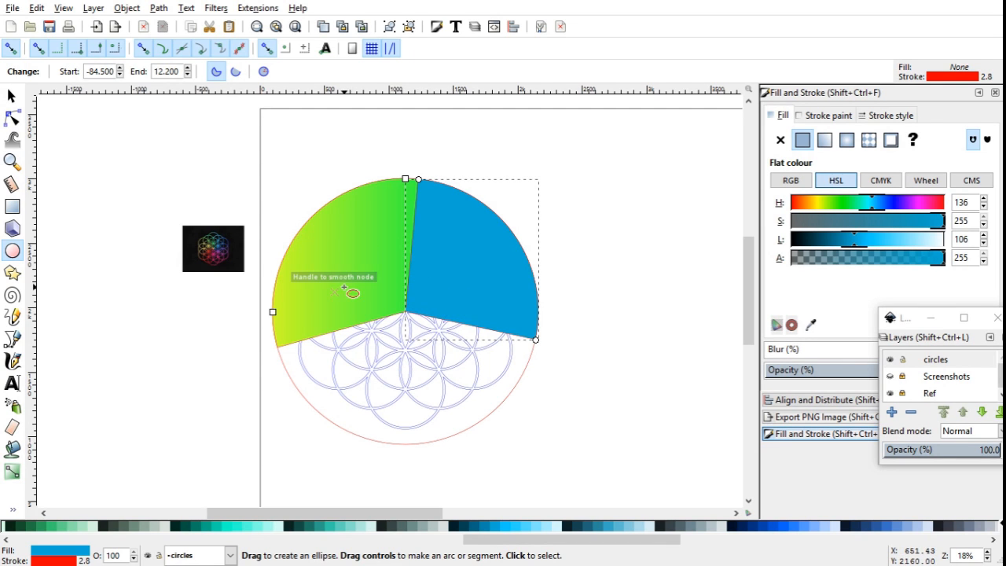
Give the blue segment a linear gradient fill and colour its start stop with green sampled from the neighbouring segment
{"action": "left_click", "coordinate": [11, 97]}
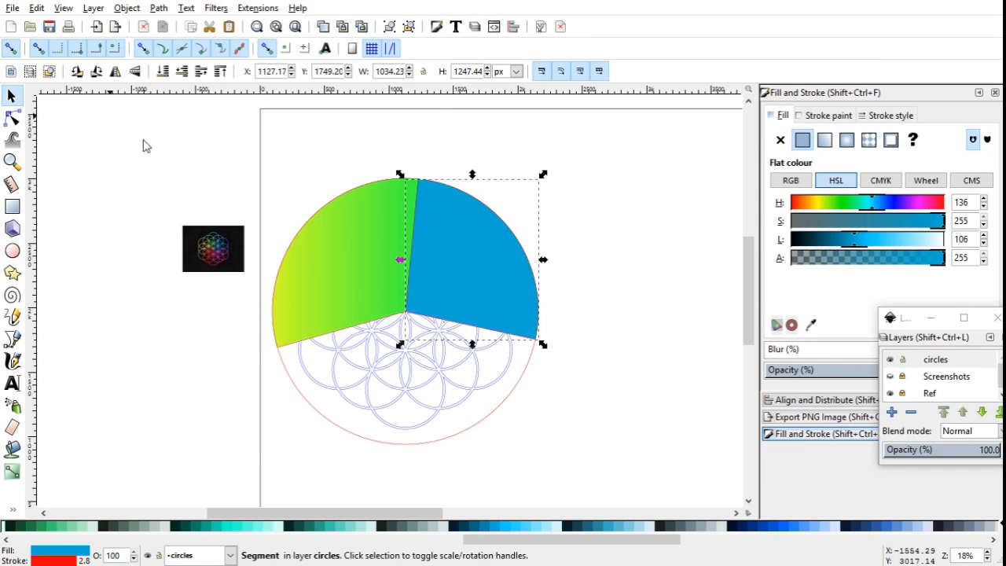
{"action": "left_click", "coordinate": [824, 141]}
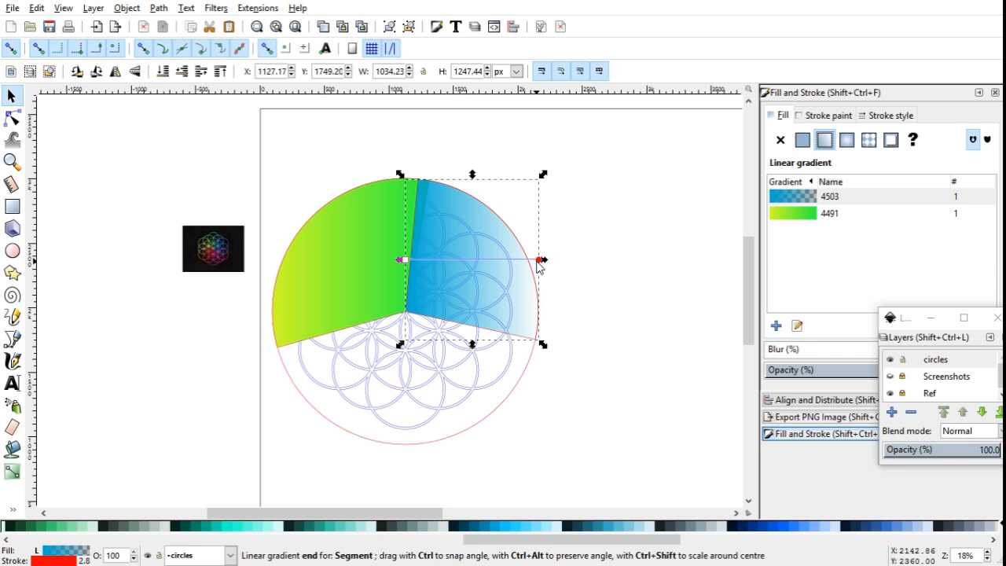
{"action": "left_click_drag", "start_coordinate": [538, 265], "coordinate": [542, 286]}
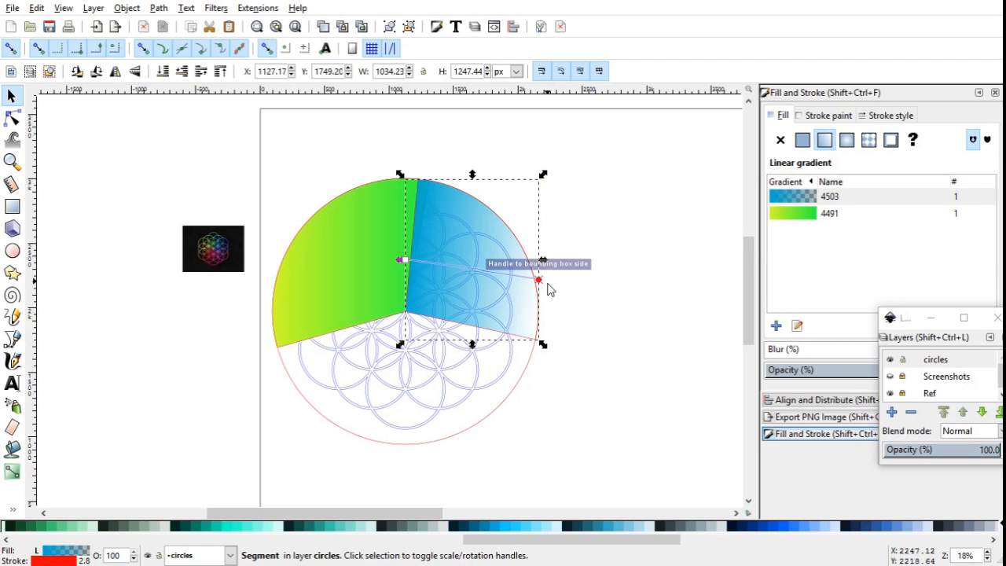
{"action": "left_click", "coordinate": [404, 261]}
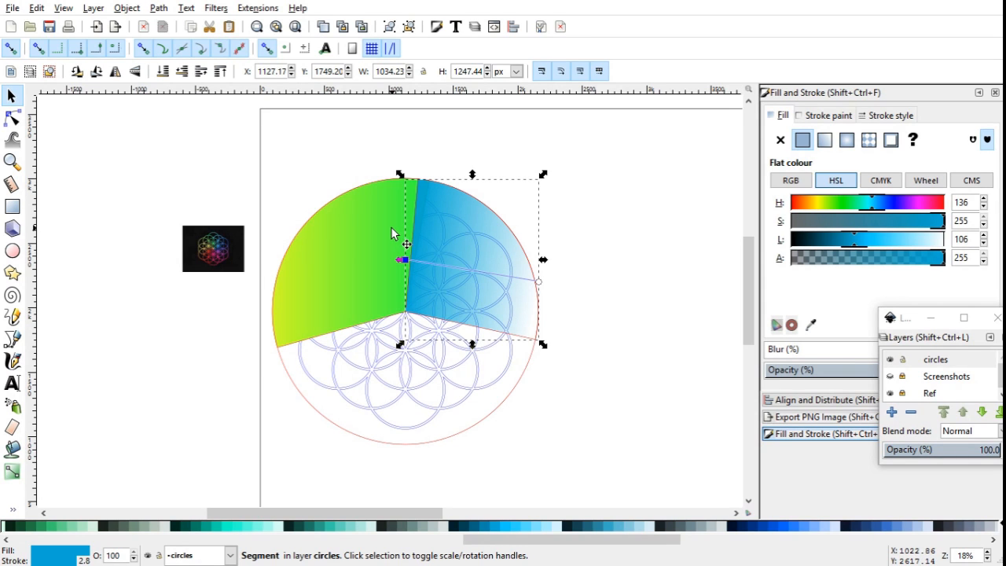
{"action": "key", "text": "d"}
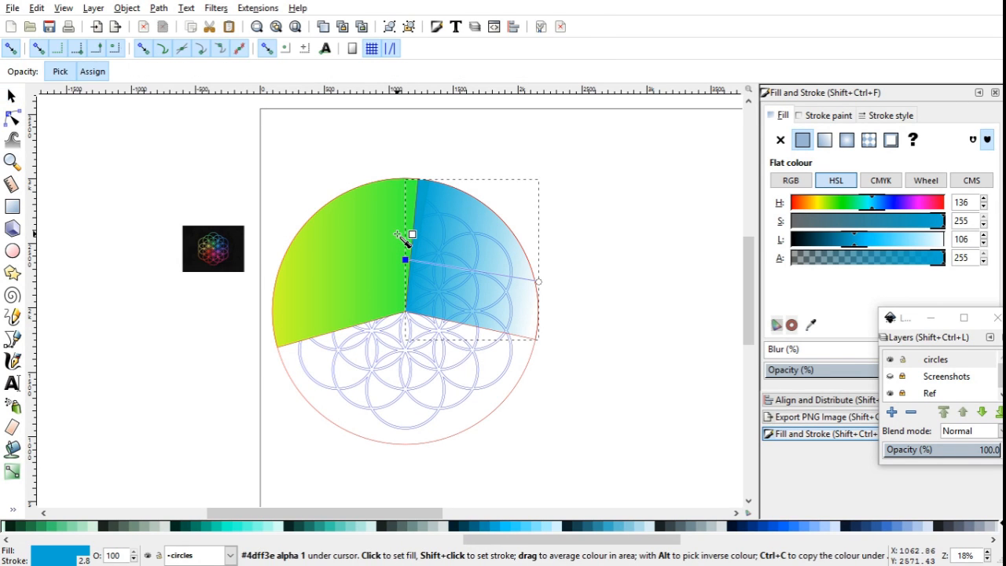
{"action": "left_click", "coordinate": [397, 234]}
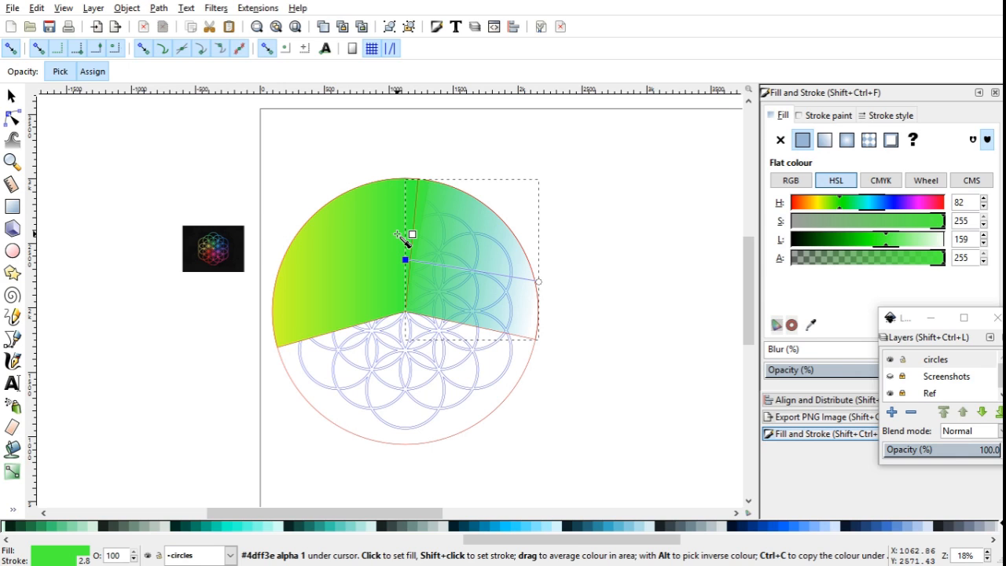
{"action": "left_click", "coordinate": [12, 95]}
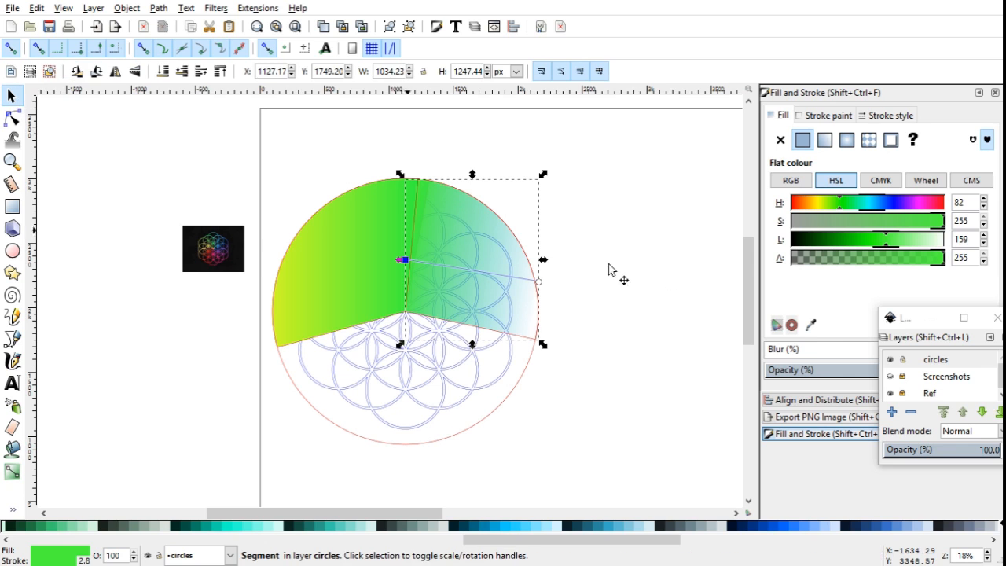
Angle the green-blue gradient further downward and make its end stop blue with lightness 93 and alpha 255
{"action": "left_click_drag", "start_coordinate": [538, 282], "coordinate": [542, 309]}
{"action": "left_click", "coordinate": [541, 309]}
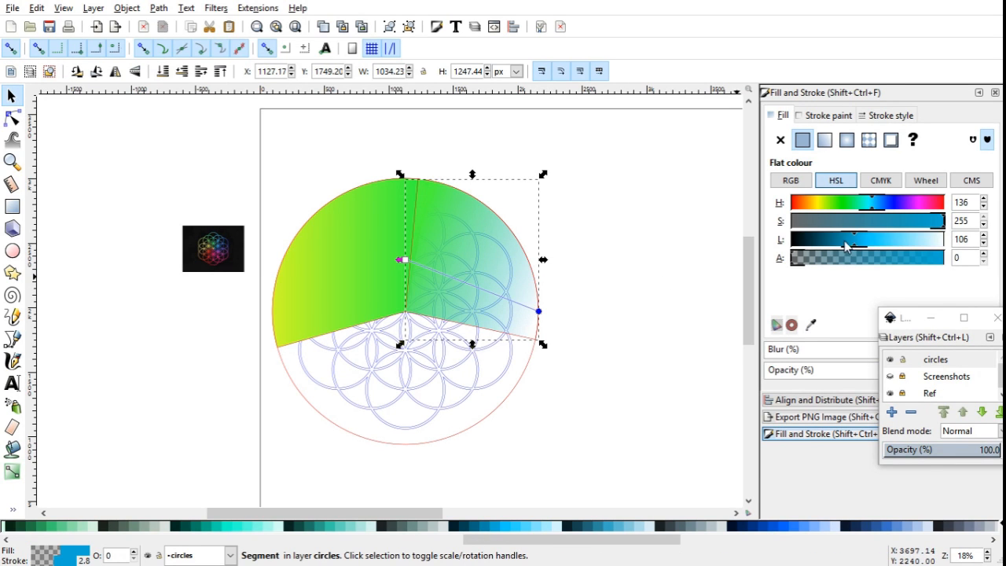
{"action": "left_click_drag", "start_coordinate": [849, 242], "coordinate": [846, 244]}
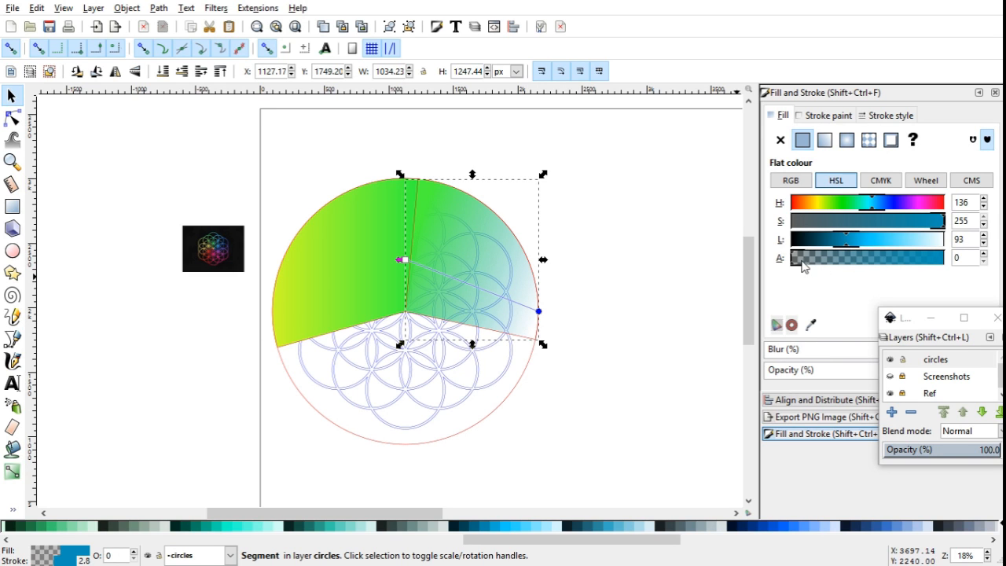
{"action": "left_click_drag", "start_coordinate": [793, 267], "coordinate": [986, 274]}
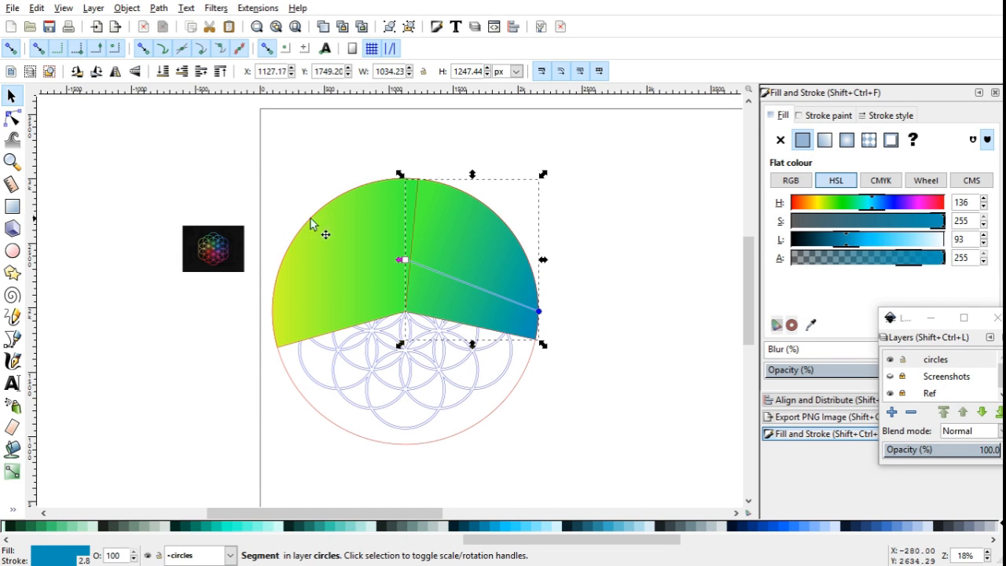
{"action": "left_click", "coordinate": [216, 188]}
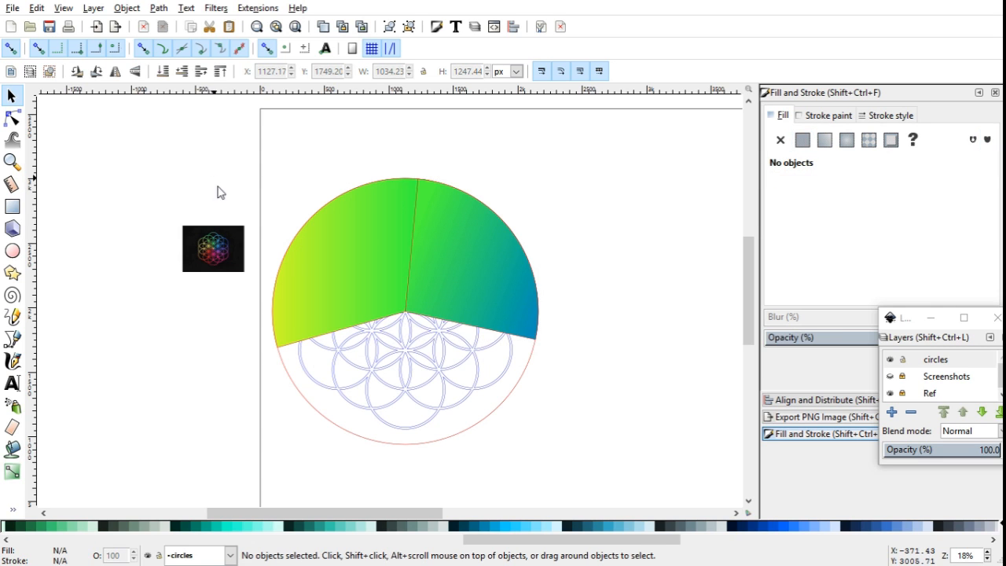
Duplicate the outer circle and fill the copy with magenta #D42AFF
{"action": "left_click", "coordinate": [518, 390]}
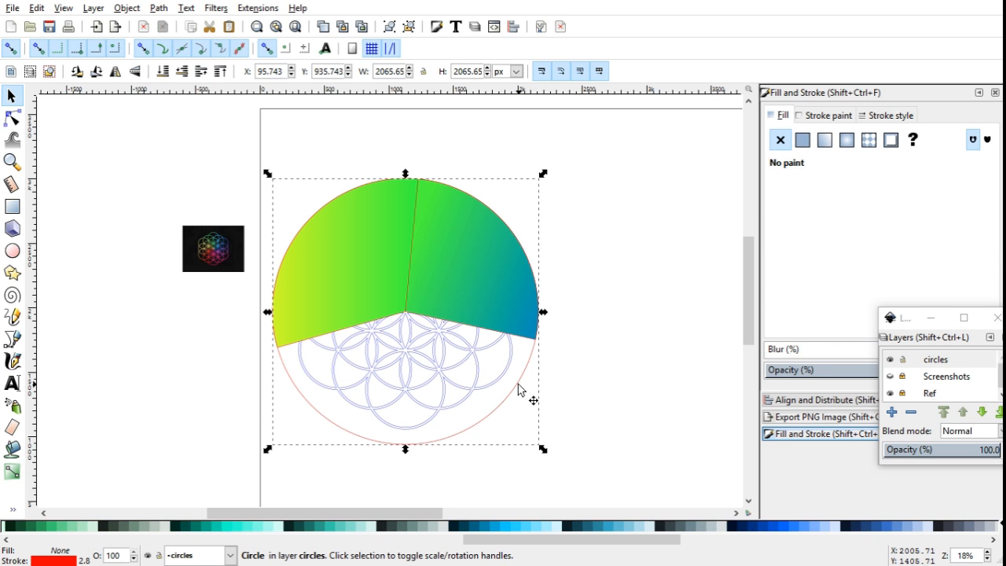
{"action": "key", "text": "ctrl+d"}
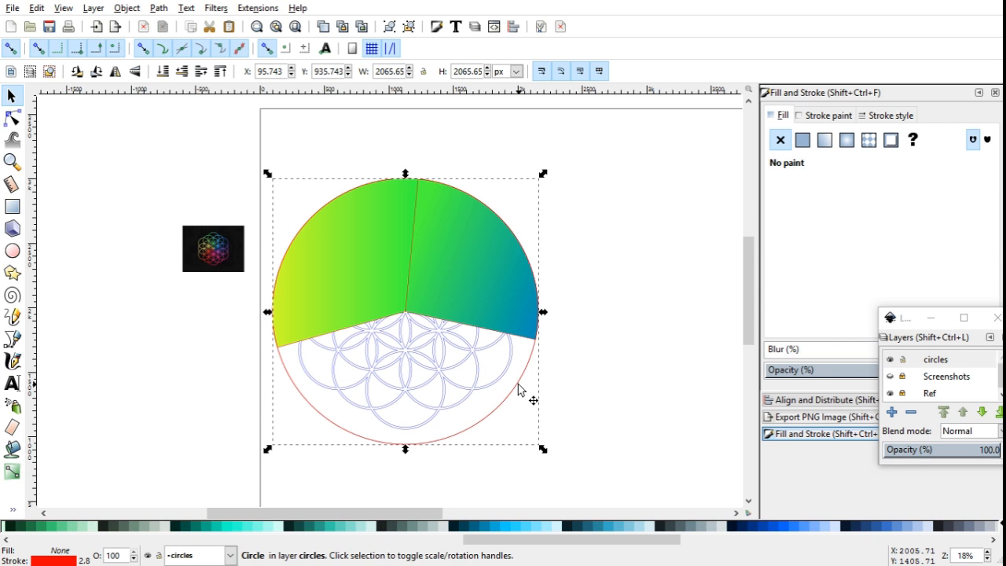
{"action": "left_click", "coordinate": [561, 411]}
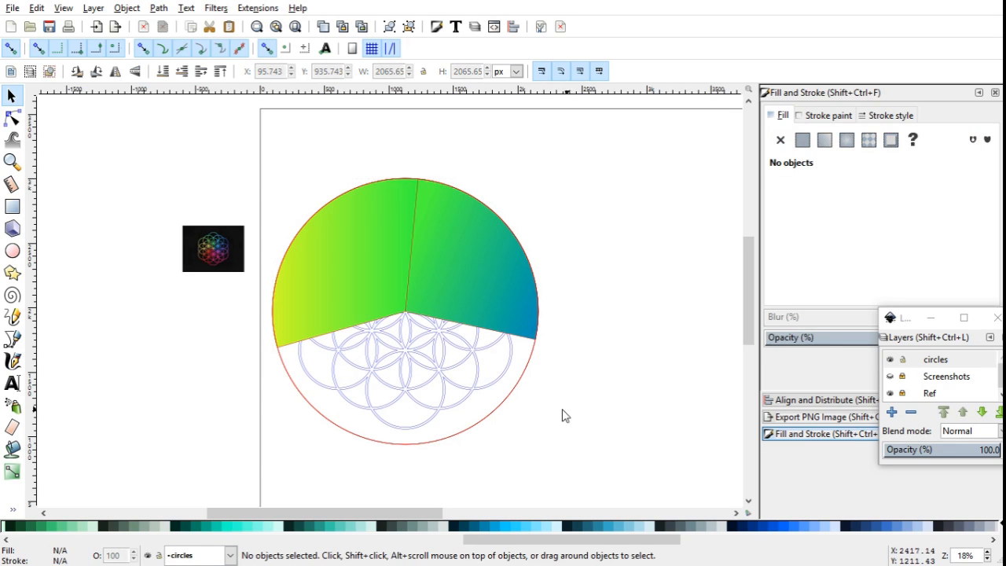
{"action": "left_click", "coordinate": [505, 408]}
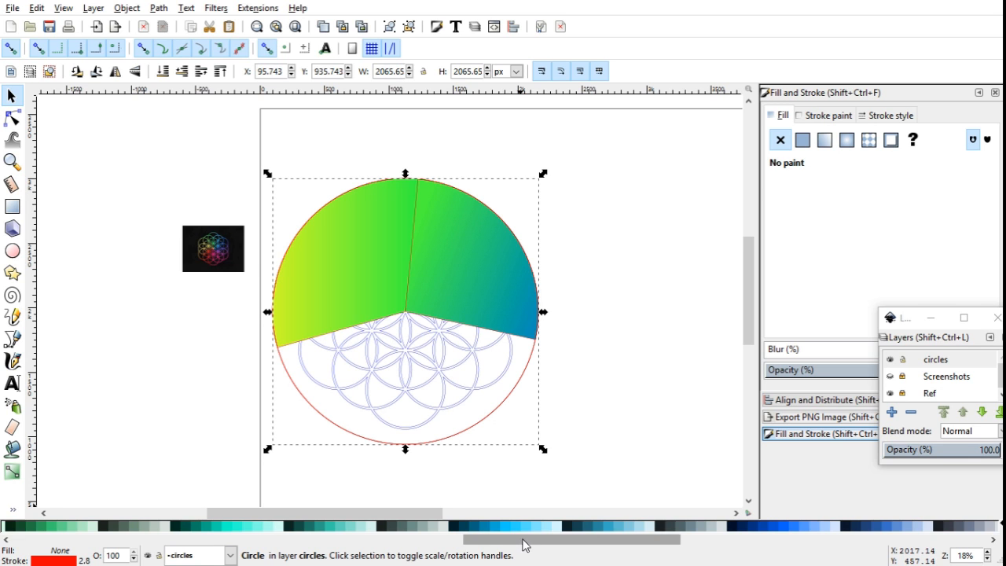
{"action": "left_click_drag", "start_coordinate": [523, 542], "coordinate": [727, 558]}
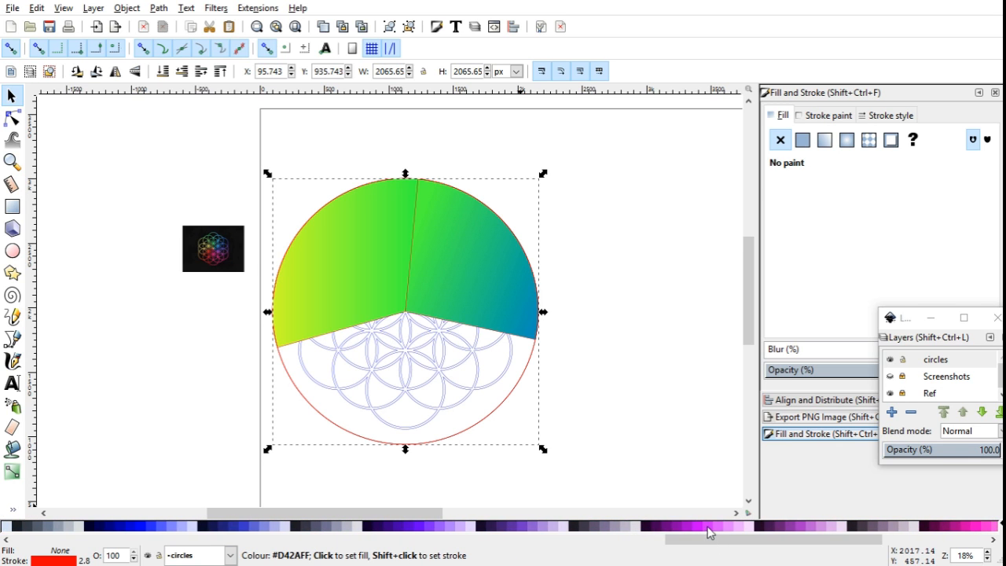
{"action": "left_click", "coordinate": [705, 531]}
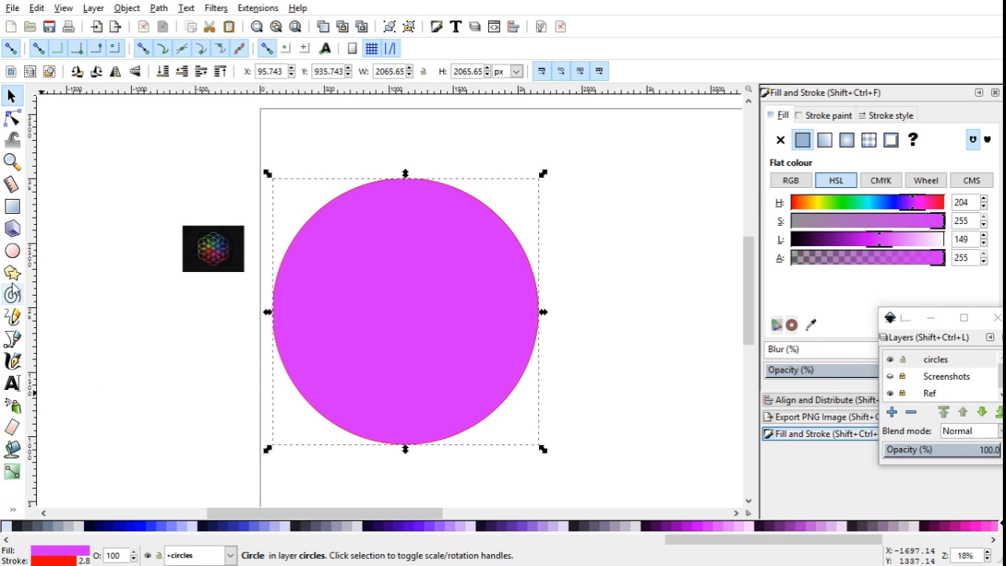
Turn the magenta circle into a pie segment with start angle 6.2 and end angle -262.2 degrees
{"action": "left_click", "coordinate": [12, 251]}
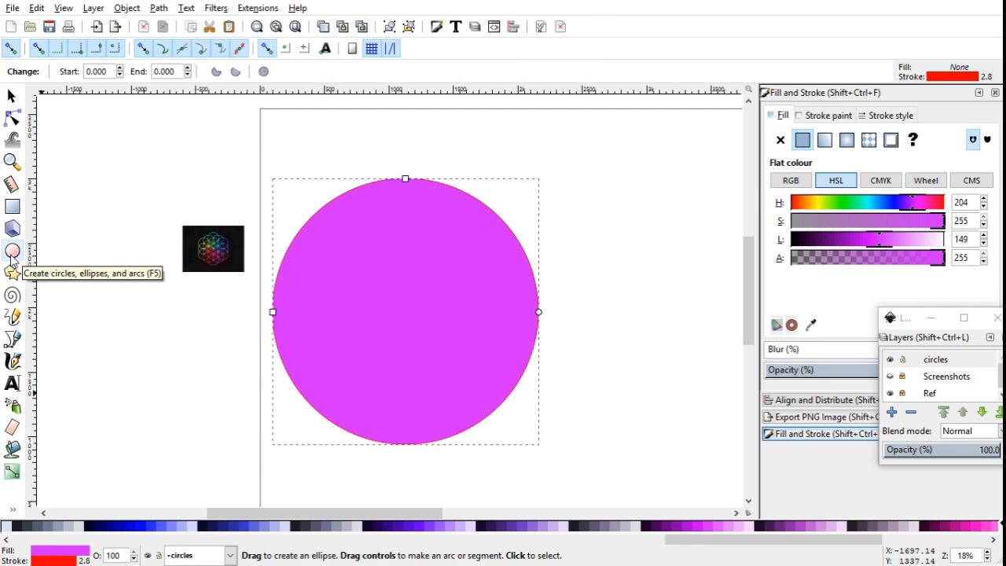
{"action": "left_click", "coordinate": [120, 69]}
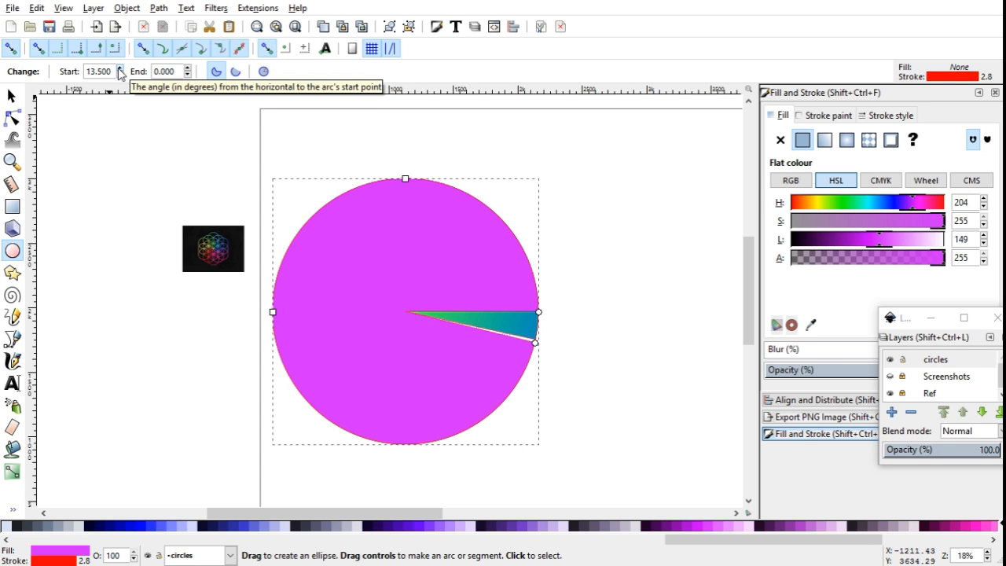
{"action": "left_click", "coordinate": [188, 74]}
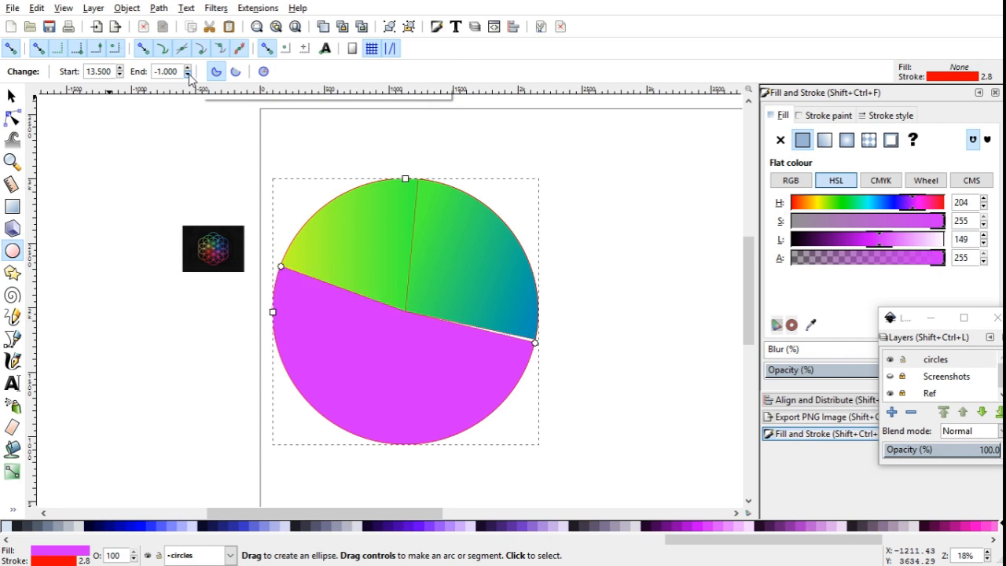
{"action": "left_click", "coordinate": [188, 75]}
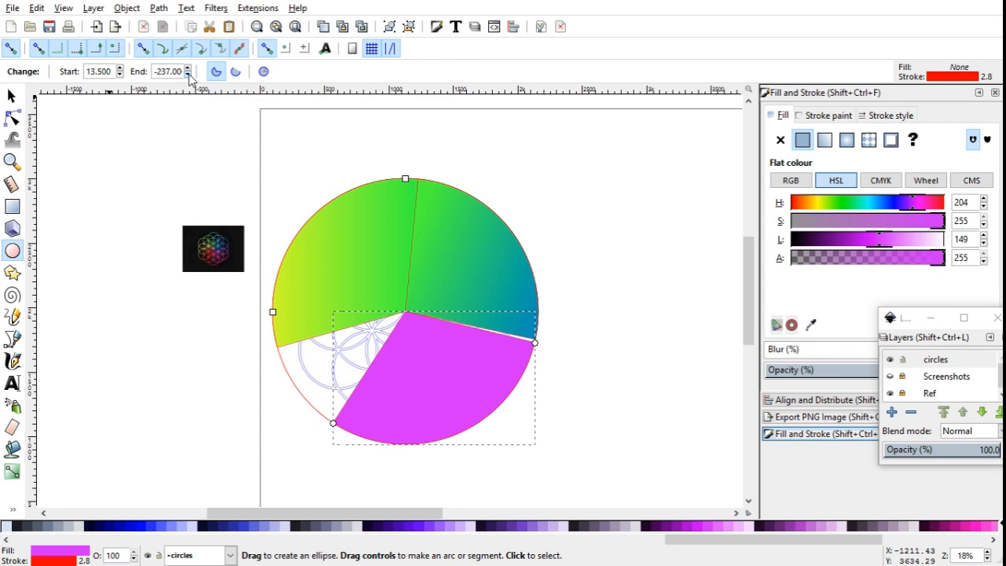
{"action": "left_click", "coordinate": [120, 76]}
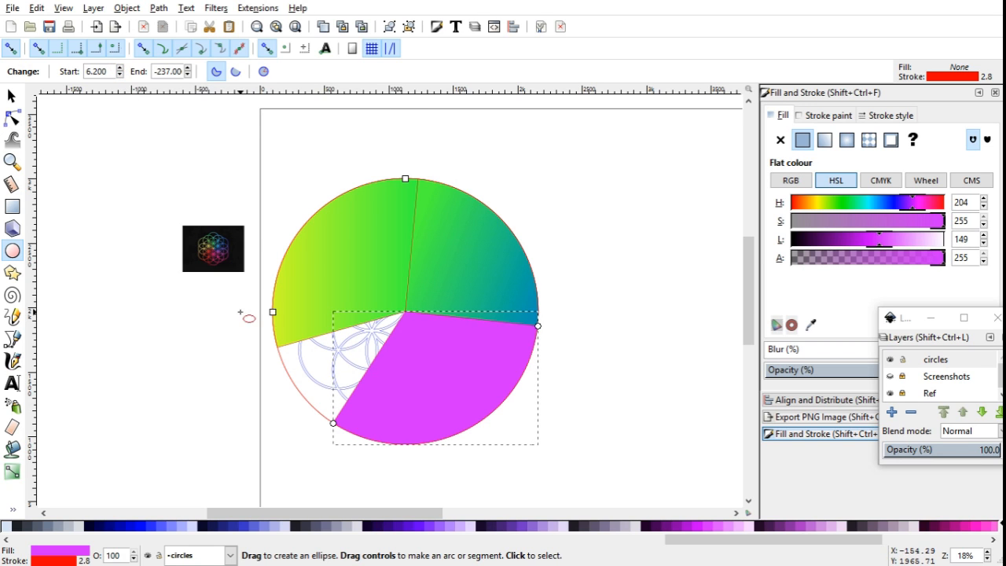
{"action": "left_click", "coordinate": [188, 75]}
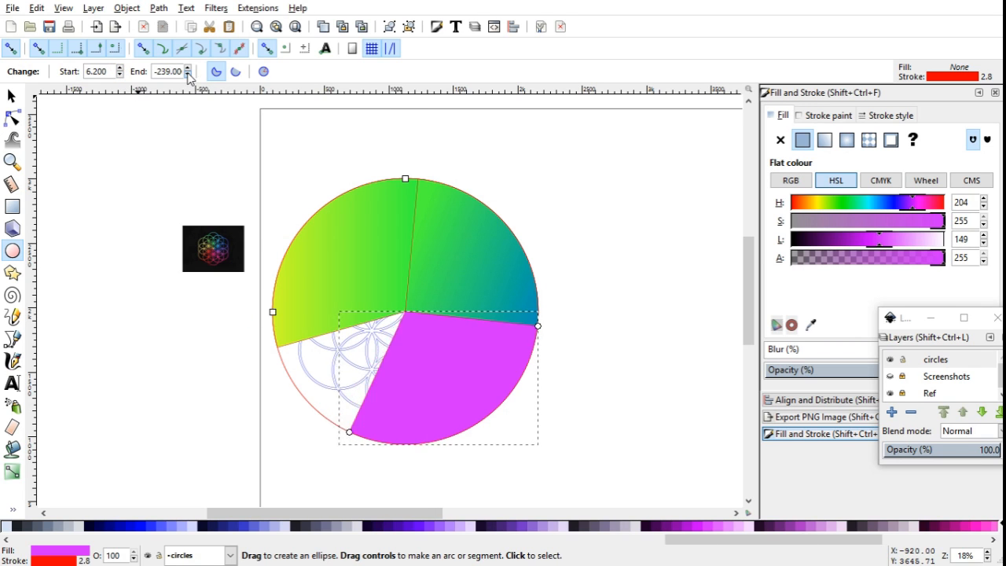
{"action": "left_click", "coordinate": [188, 74]}
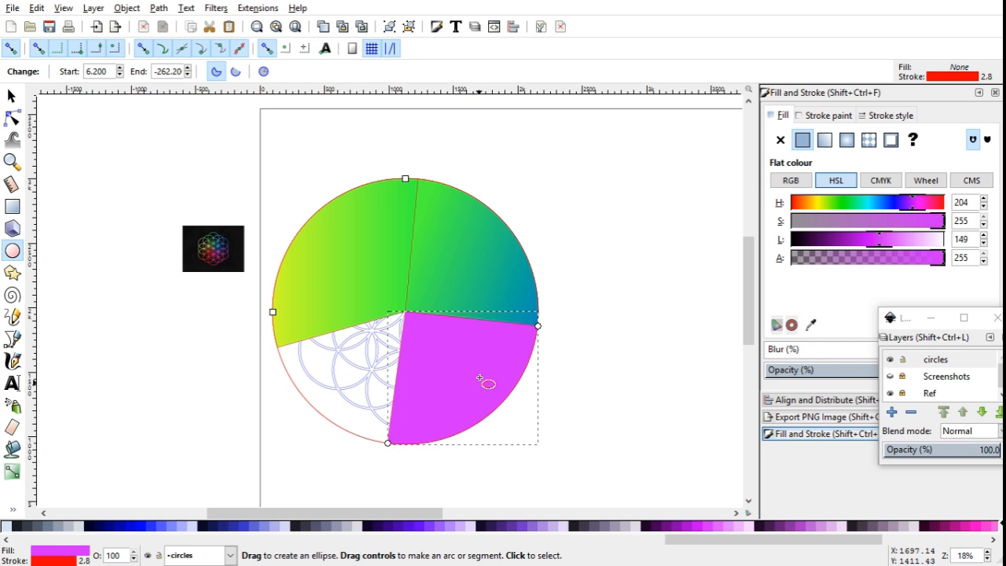
Give the magenta segment a linear gradient running diagonally from its upper edge to its lower-left corner
{"action": "left_click", "coordinate": [11, 95]}
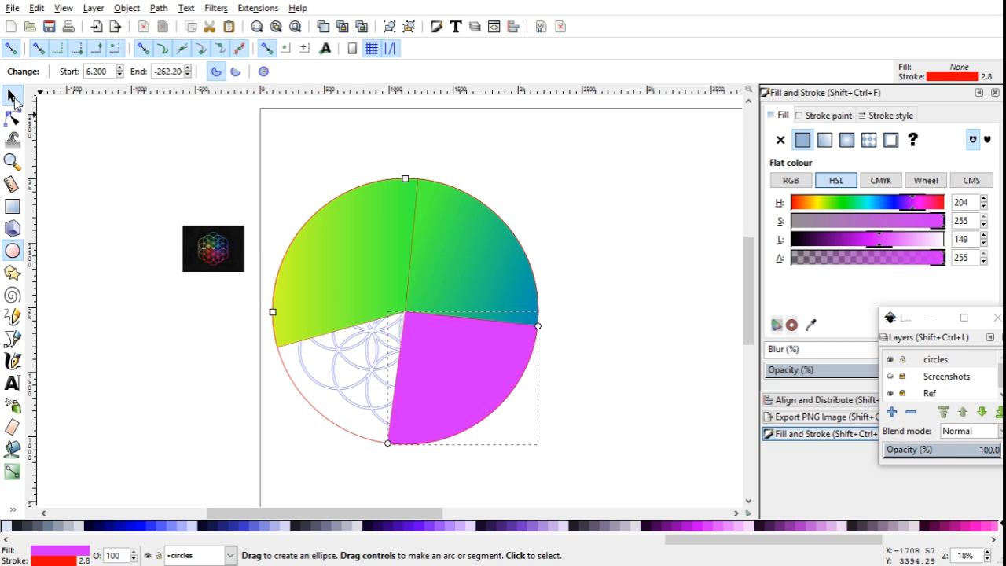
{"action": "left_click", "coordinate": [823, 141]}
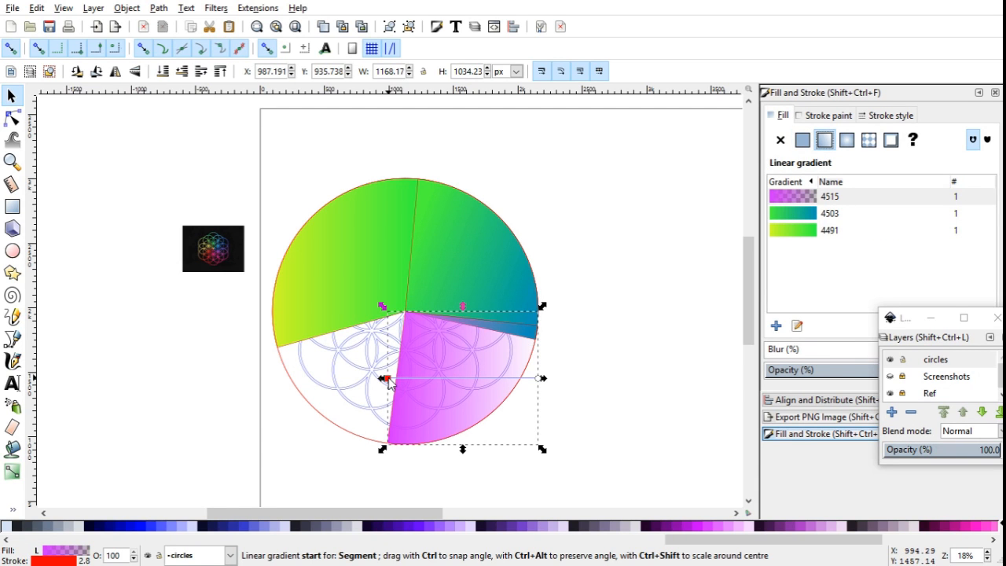
{"action": "left_click_drag", "start_coordinate": [406, 383], "coordinate": [437, 379]}
{"action": "left_click_drag", "start_coordinate": [480, 323], "coordinate": [481, 314]}
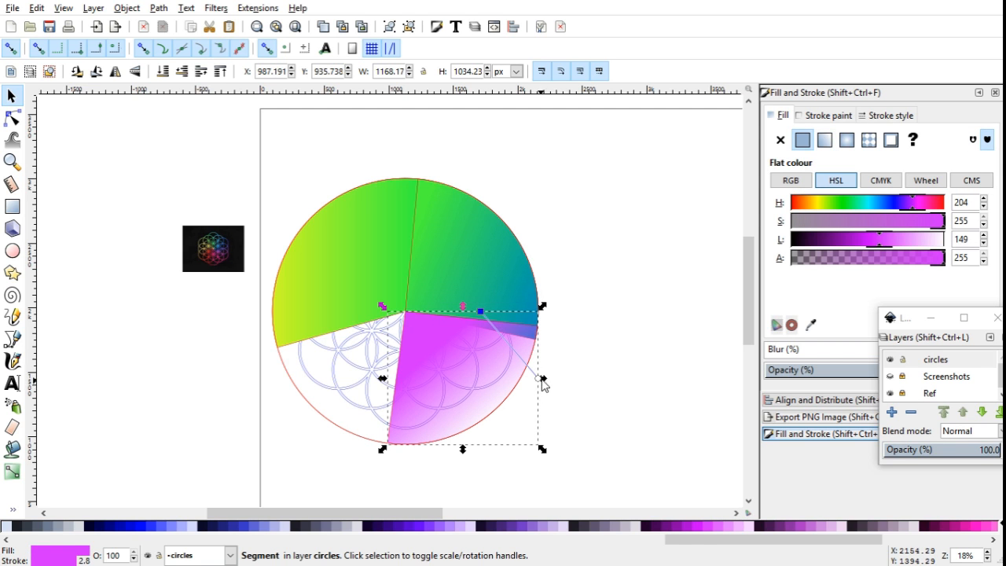
{"action": "left_click_drag", "start_coordinate": [541, 382], "coordinate": [390, 424]}
Colour the magenta gradient's start stop with teal sampled from the neighbouring green-blue segment
{"action": "left_click", "coordinate": [481, 313]}
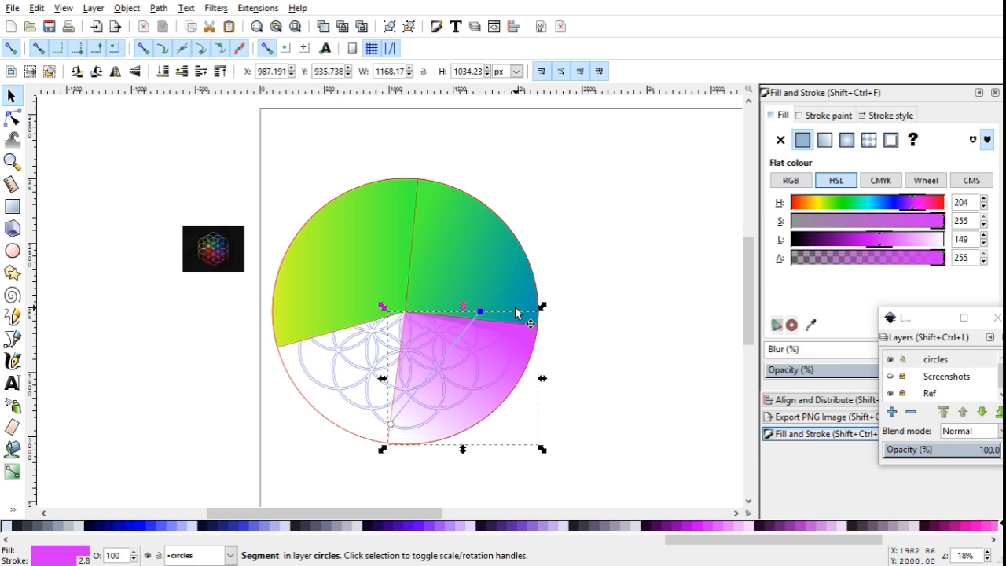
{"action": "key", "text": "d"}
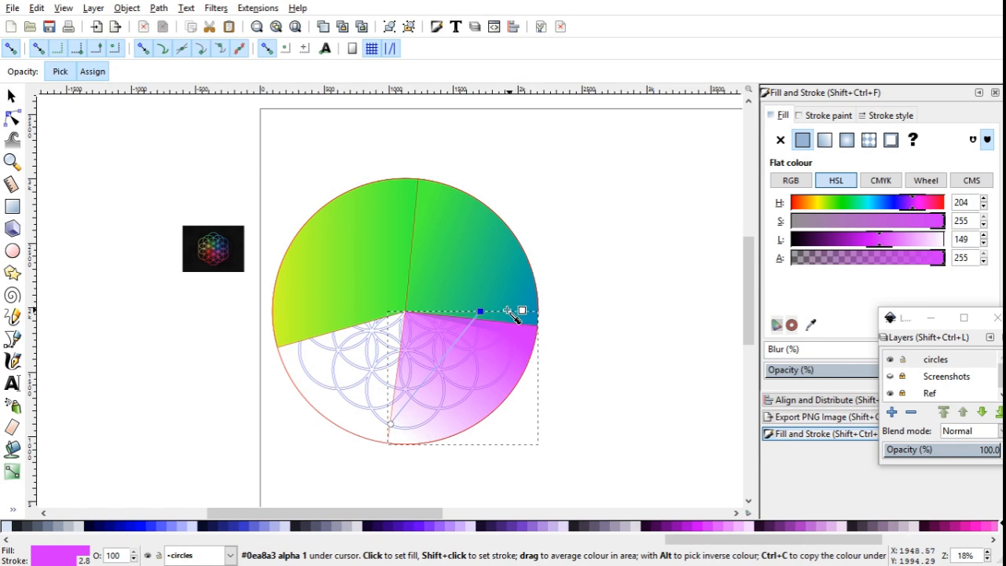
{"action": "left_click", "coordinate": [507, 311]}
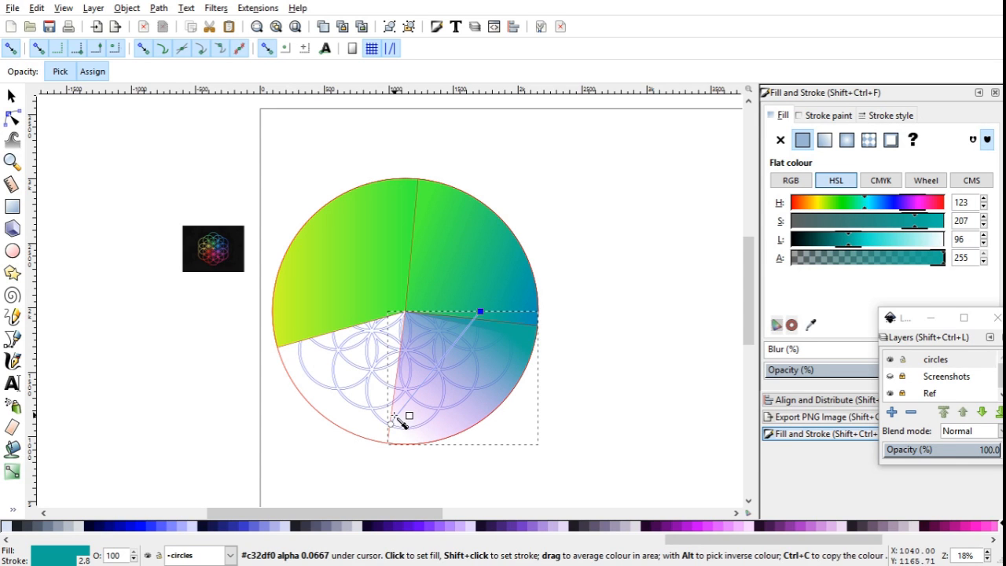
{"action": "key", "text": "s"}
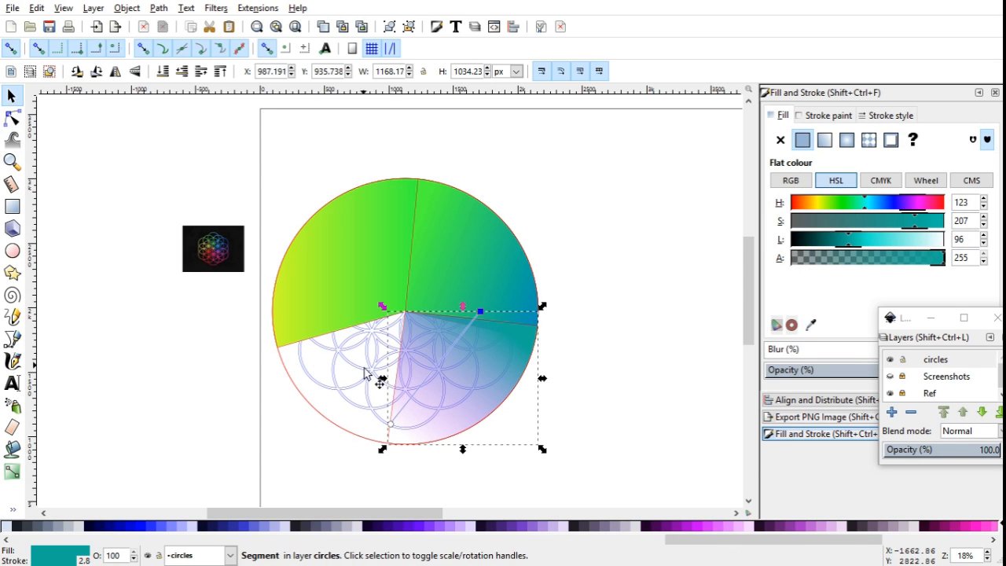
Set the end stop of the teal-magenta gradient to pink with hue 218 and alpha 255
{"action": "left_click", "coordinate": [391, 425]}
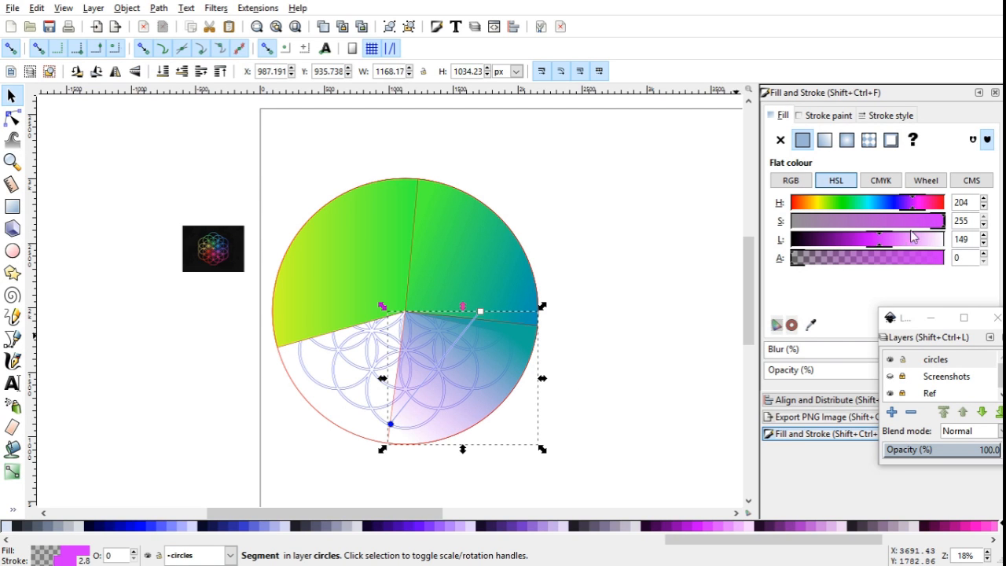
{"action": "left_click", "coordinate": [922, 206]}
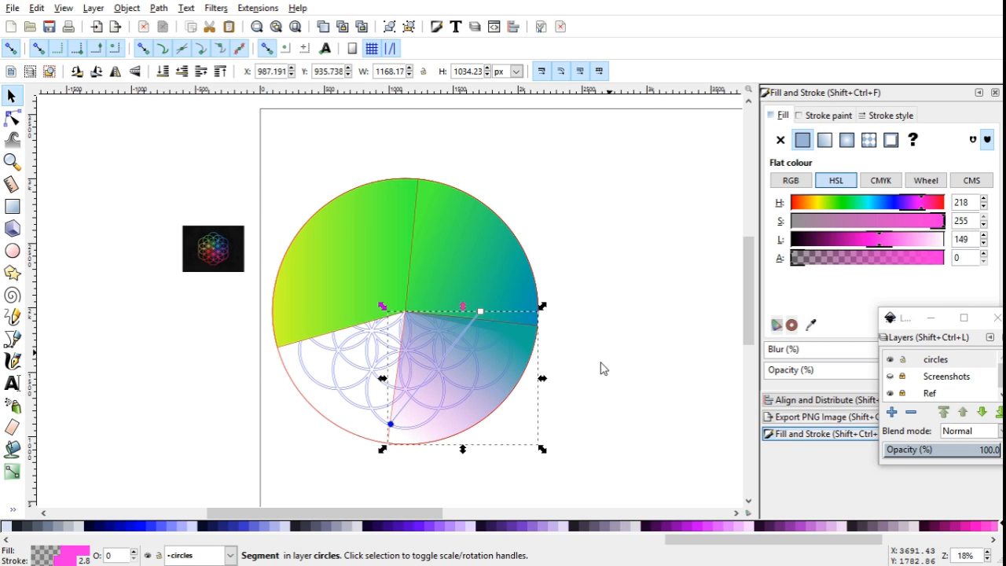
{"action": "left_click_drag", "start_coordinate": [867, 267], "coordinate": [945, 270]}
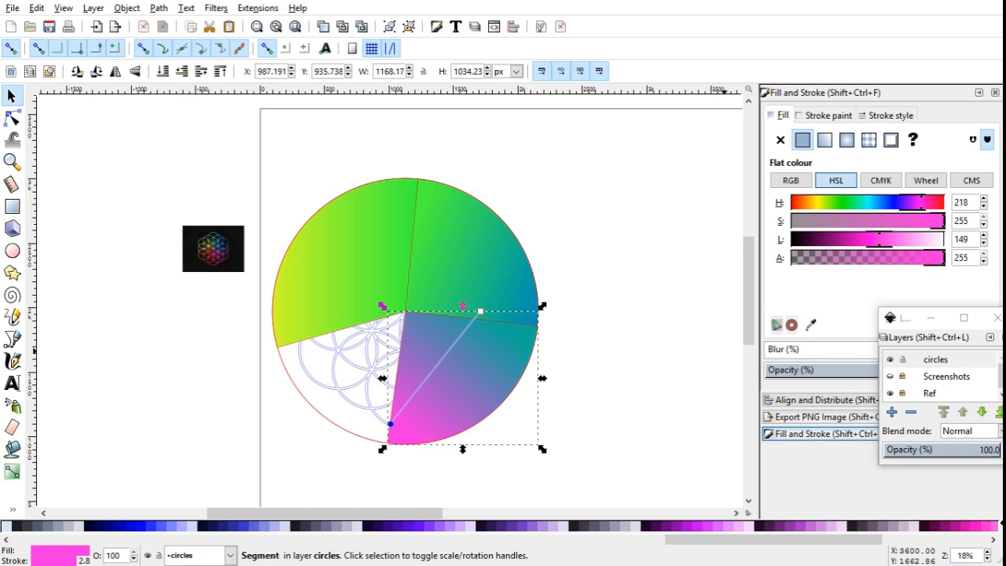
Fill the unfilled outer circle with light red, hue 0, saturation 255 and lightness 149
{"action": "left_click", "coordinate": [317, 414]}
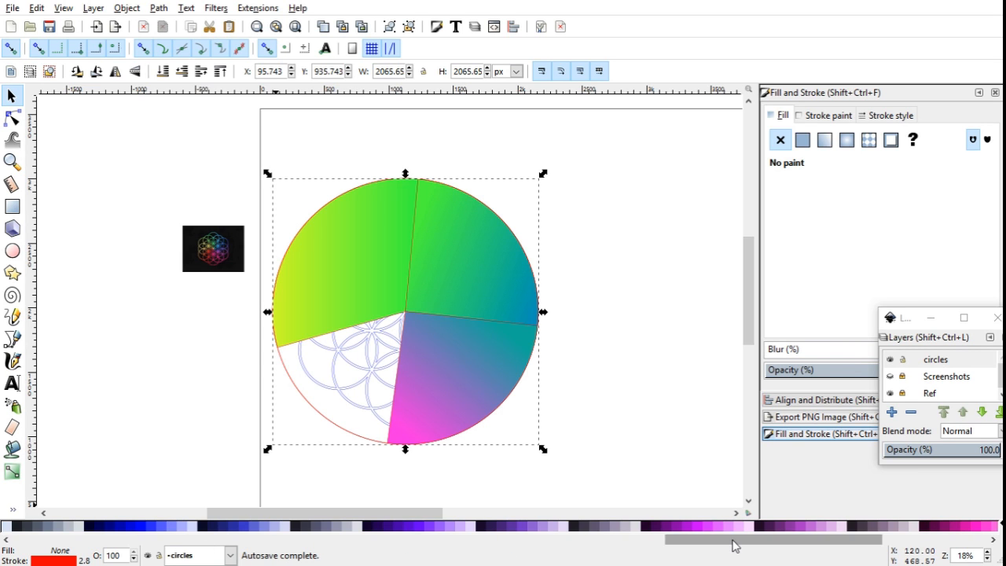
{"action": "left_click_drag", "start_coordinate": [733, 540], "coordinate": [904, 557]}
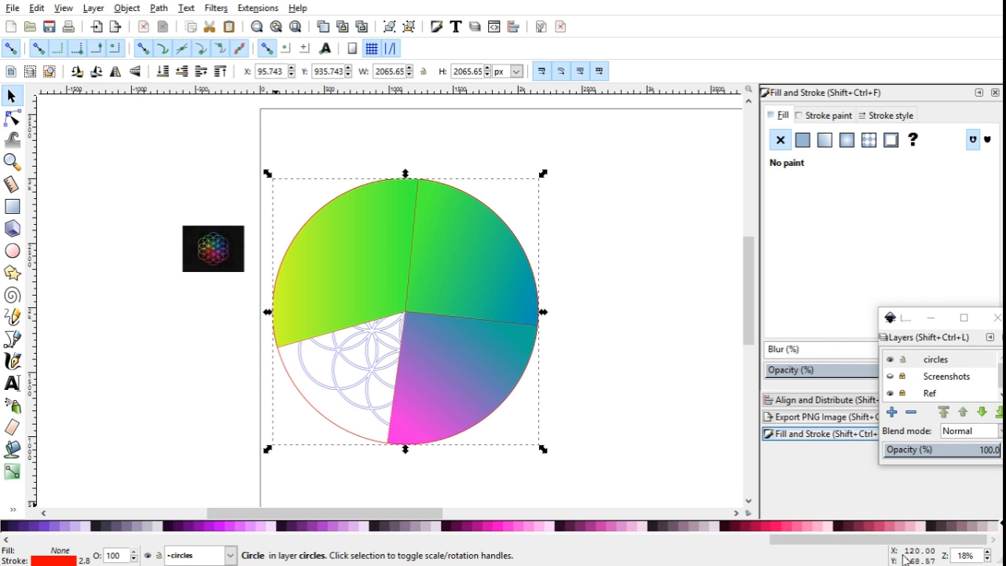
{"action": "left_click", "coordinate": [770, 526]}
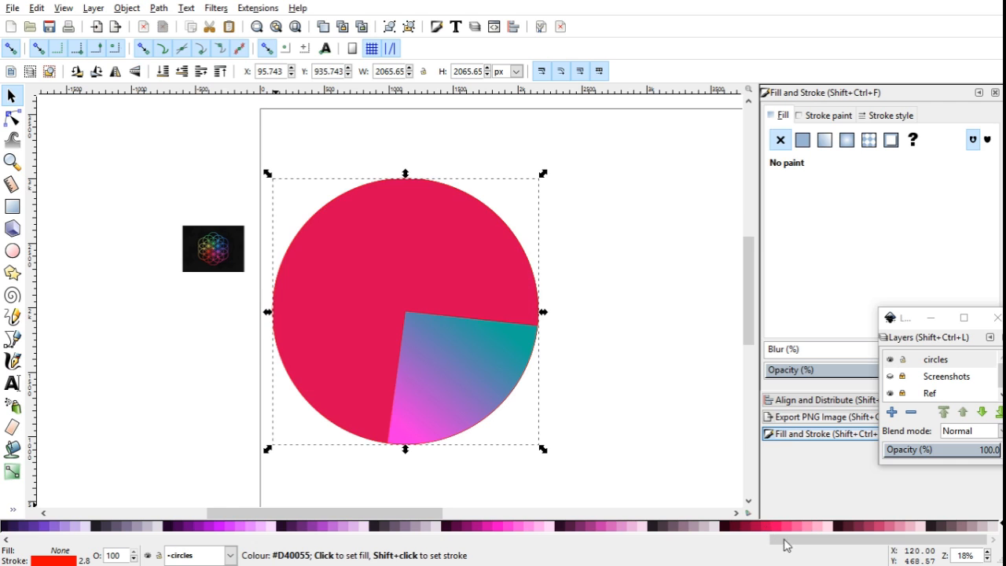
{"action": "left_click_drag", "start_coordinate": [790, 542], "coordinate": [108, 562]}
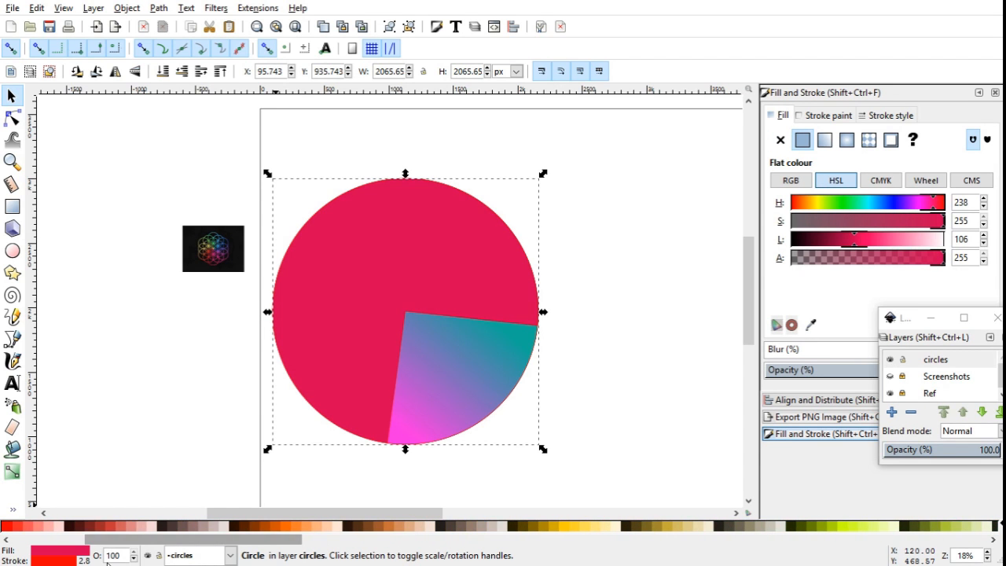
{"action": "left_click", "coordinate": [16, 525]}
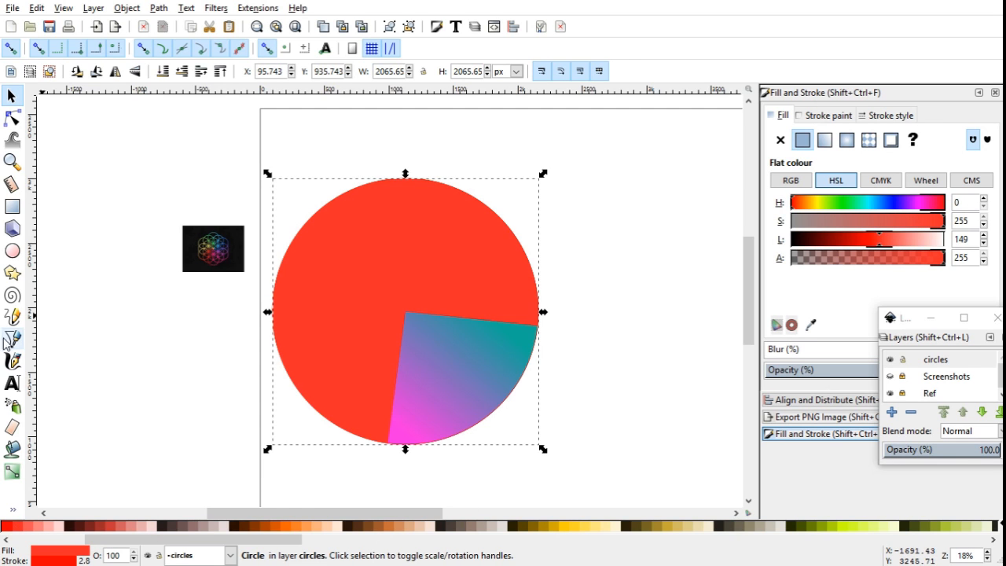
Turn the red circle into a pie segment with start angle 101.3 and end angle -168.1 degrees
{"action": "left_click", "coordinate": [12, 253]}
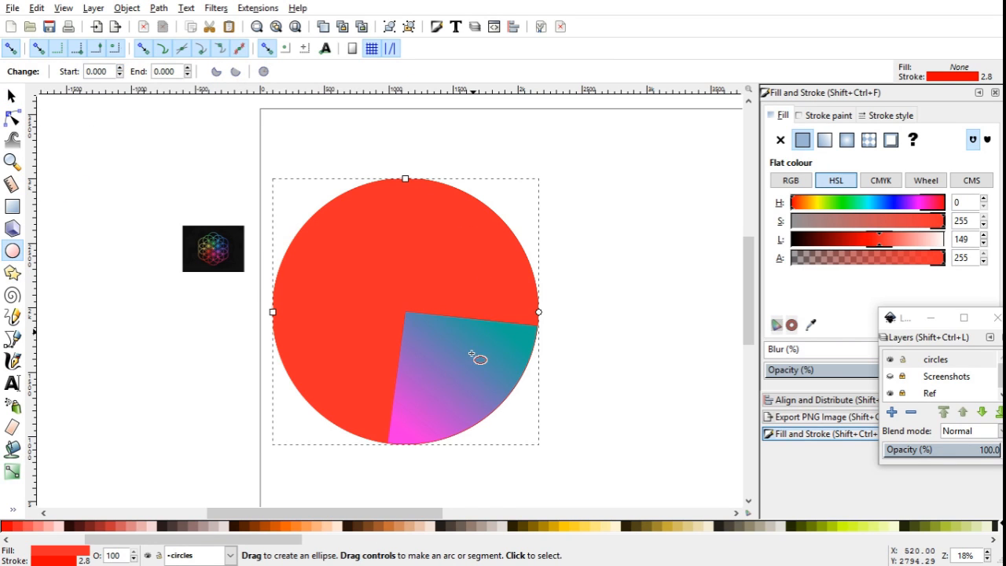
{"action": "left_click", "coordinate": [120, 68]}
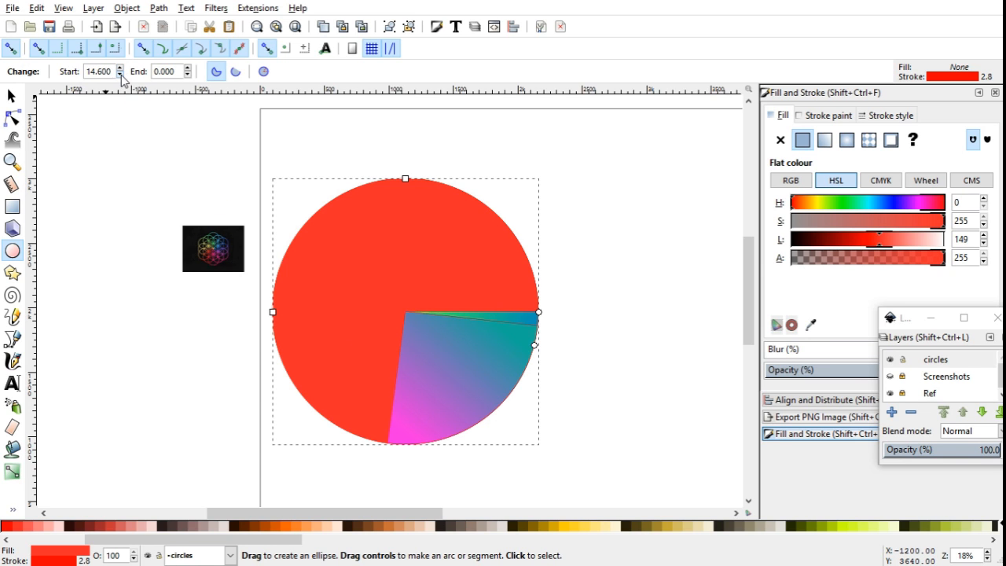
{"action": "left_click", "coordinate": [121, 74]}
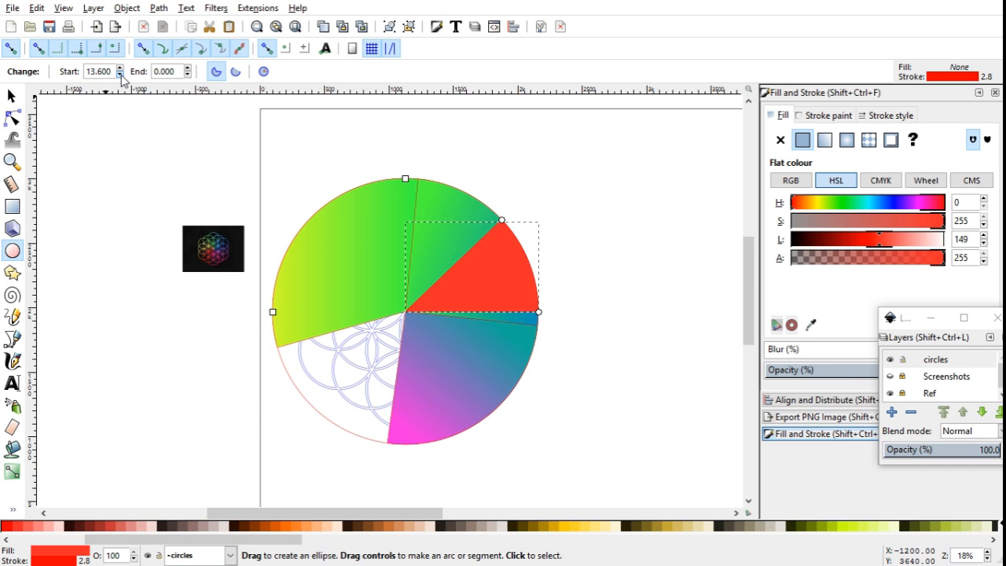
{"action": "left_click", "coordinate": [120, 74]}
{"action": "left_click", "coordinate": [120, 69]}
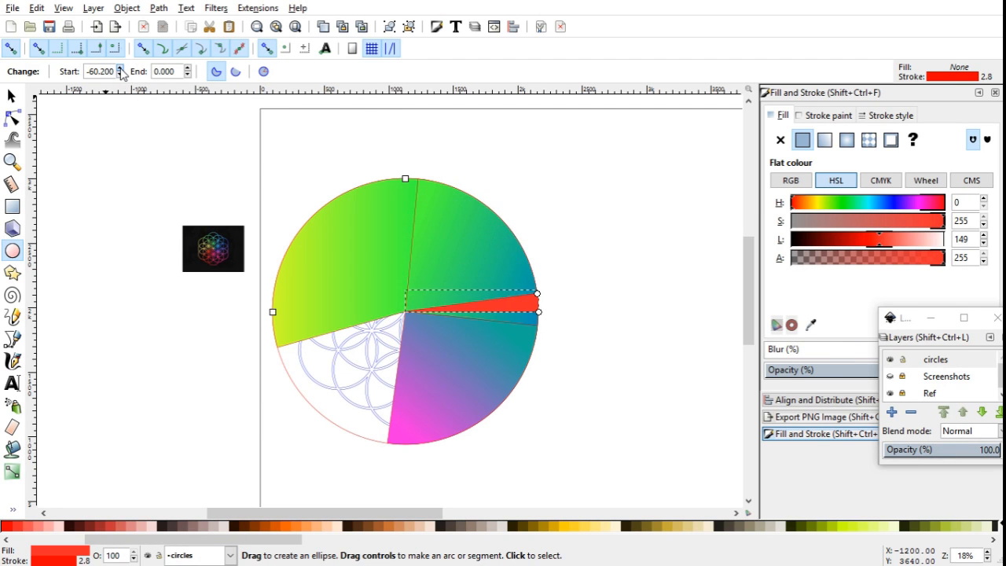
{"action": "left_click", "coordinate": [120, 74]}
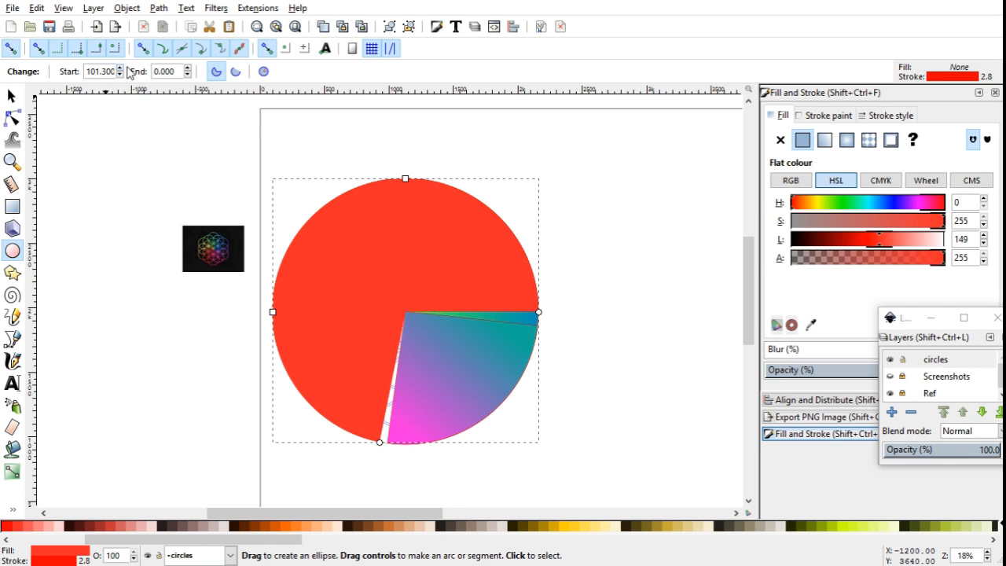
{"action": "left_click", "coordinate": [188, 75]}
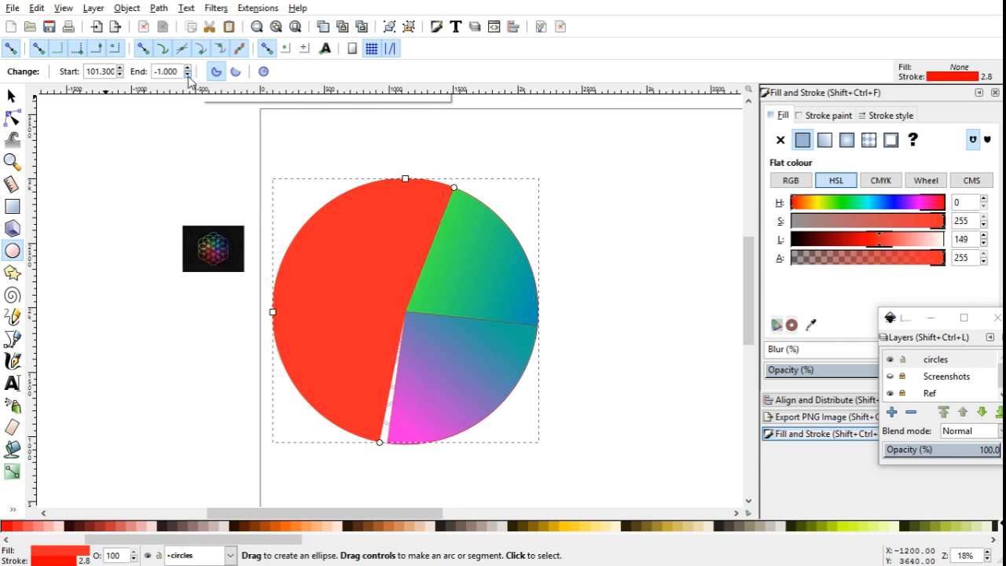
{"action": "left_click", "coordinate": [188, 75]}
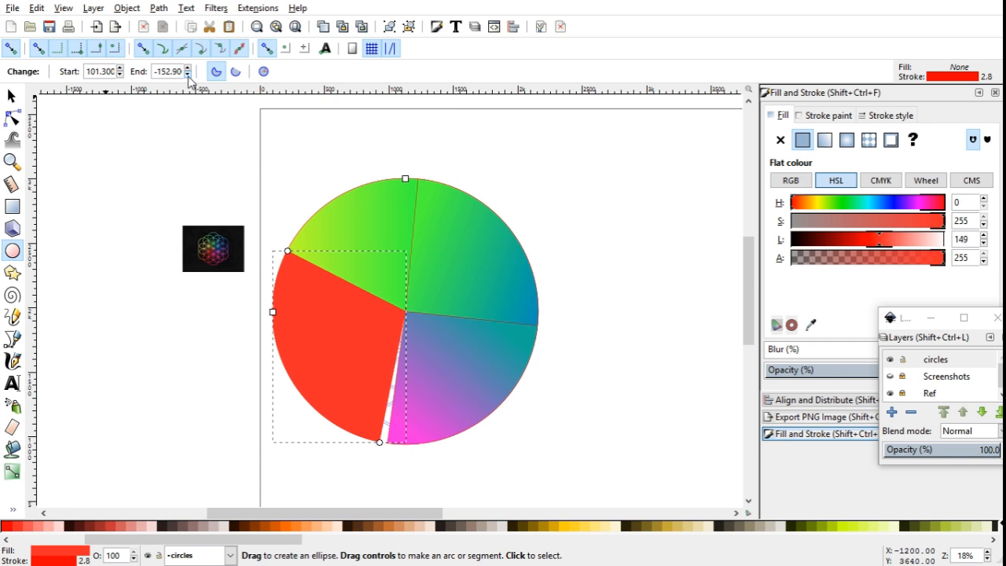
{"action": "left_click", "coordinate": [188, 75]}
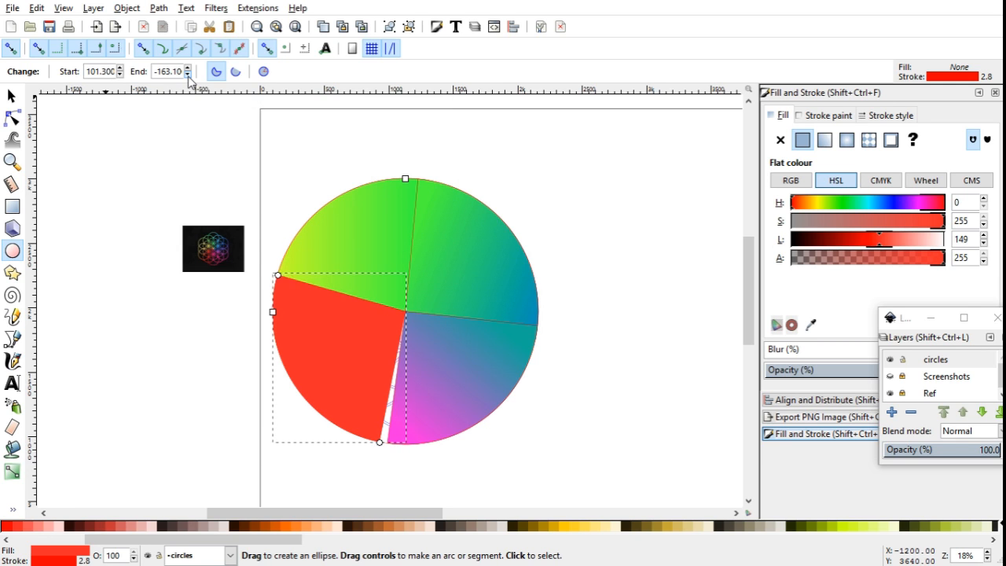
Adjust the red segment to start angle 88.1 and end angle -187 degrees so it closes the gap between its neighbours
{"action": "left_click", "coordinate": [120, 68]}
{"action": "left_click", "coordinate": [119, 75]}
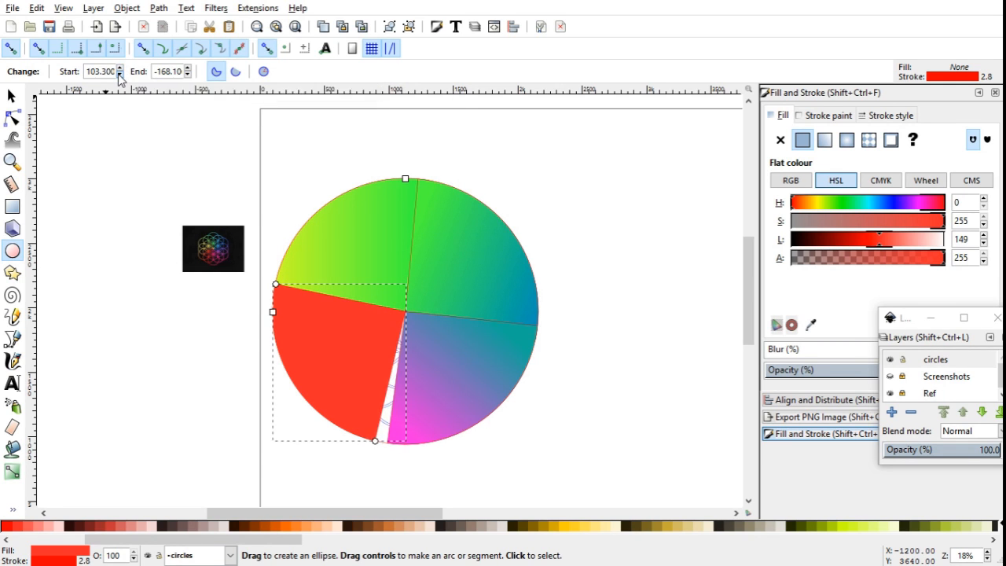
{"action": "left_click", "coordinate": [120, 75]}
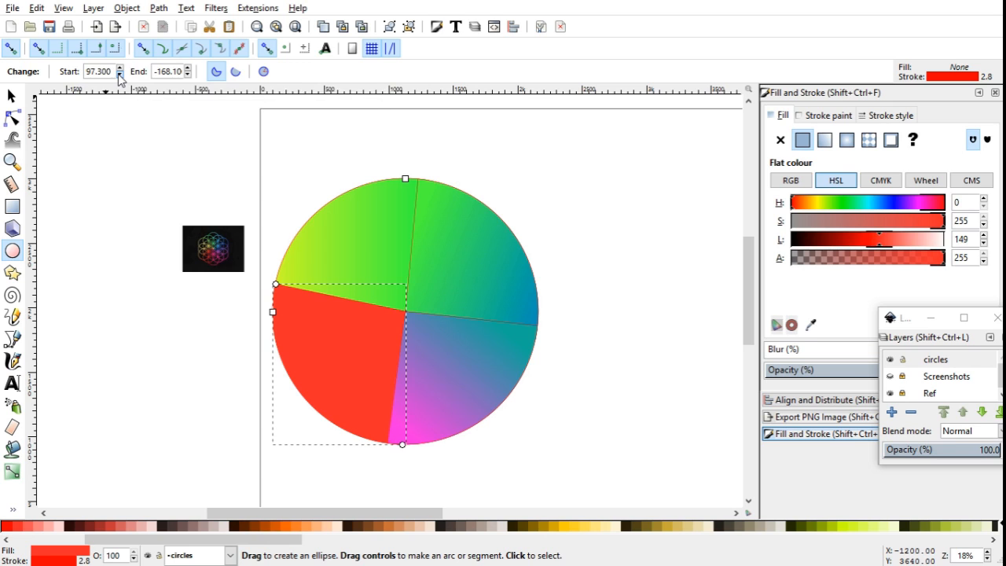
{"action": "left_click", "coordinate": [186, 68]}
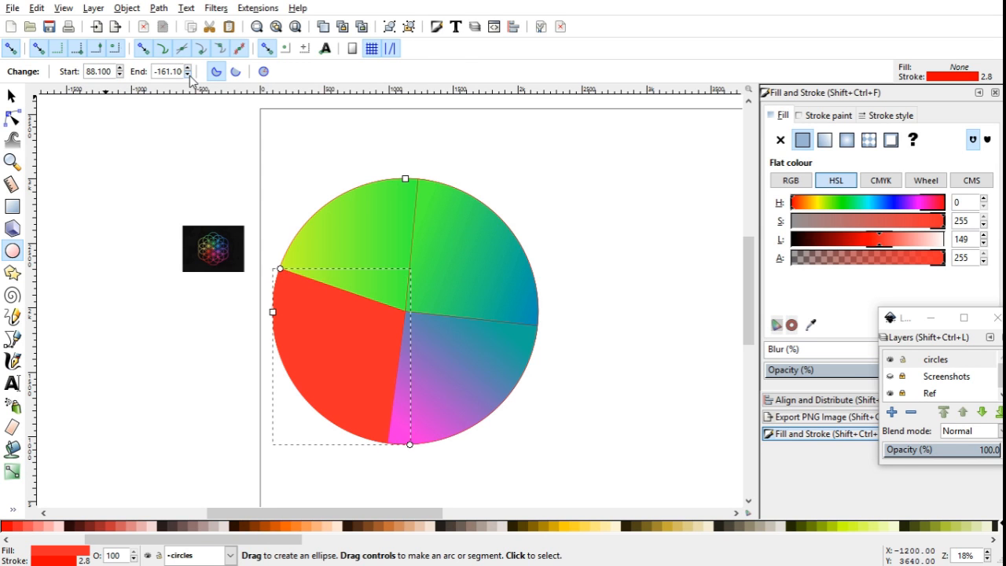
{"action": "left_click", "coordinate": [187, 74]}
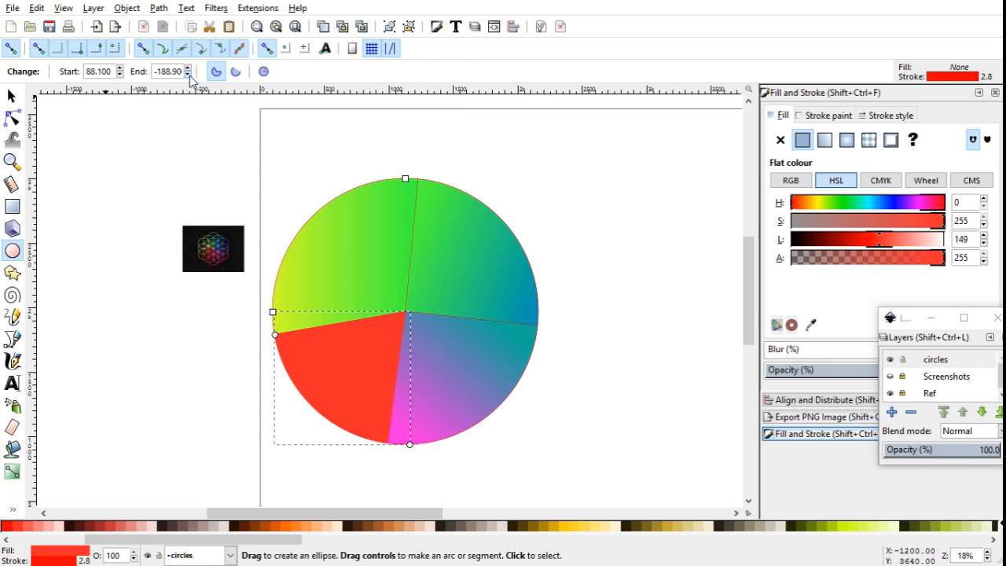
{"action": "left_click", "coordinate": [187, 69]}
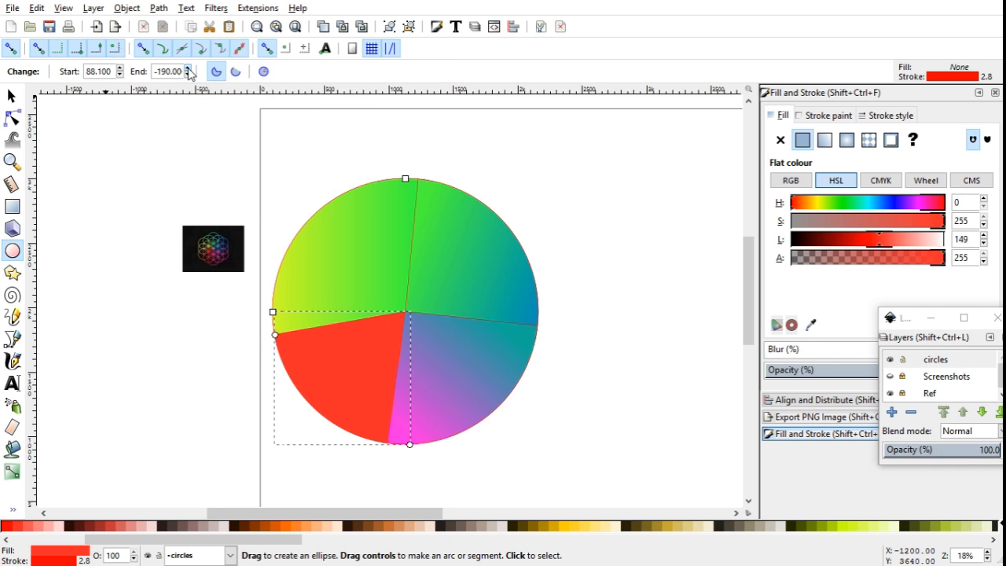
{"action": "left_click", "coordinate": [188, 68]}
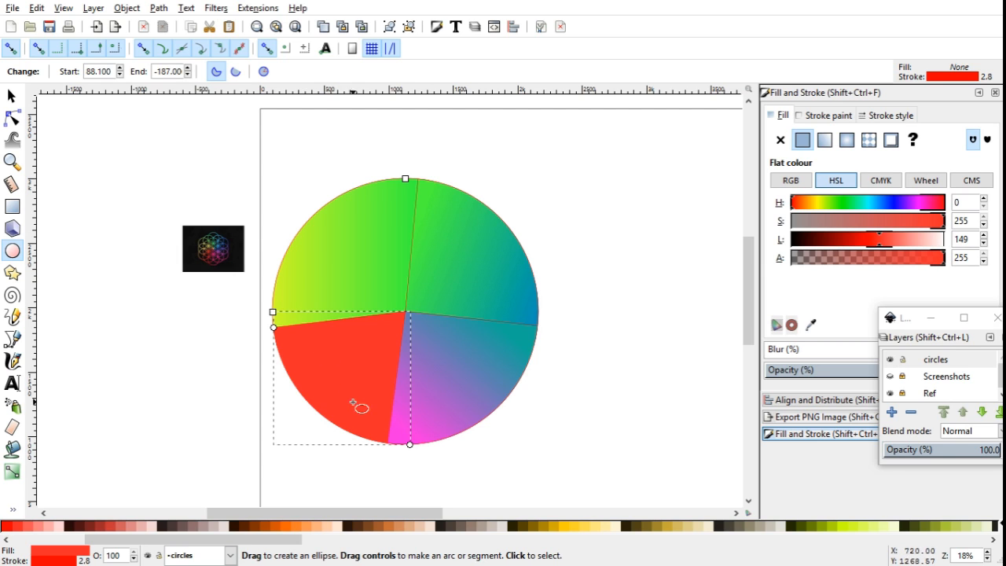
Give the red segment a linear gradient running diagonally from its upper-left edge to the boundary with the magenta segment
{"action": "left_click", "coordinate": [824, 142]}
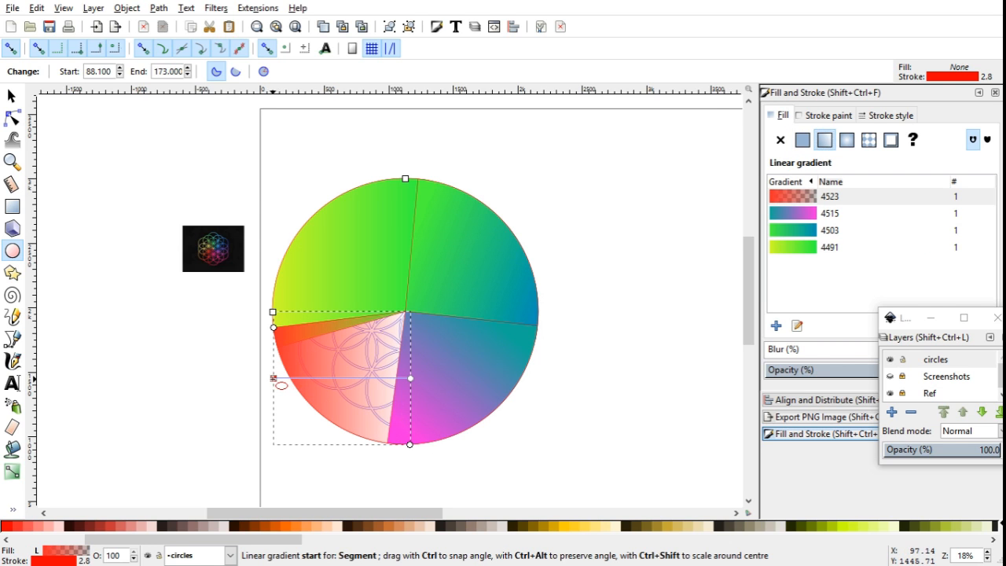
{"action": "left_click_drag", "start_coordinate": [274, 378], "coordinate": [305, 328]}
{"action": "left_click_drag", "start_coordinate": [410, 378], "coordinate": [402, 402]}
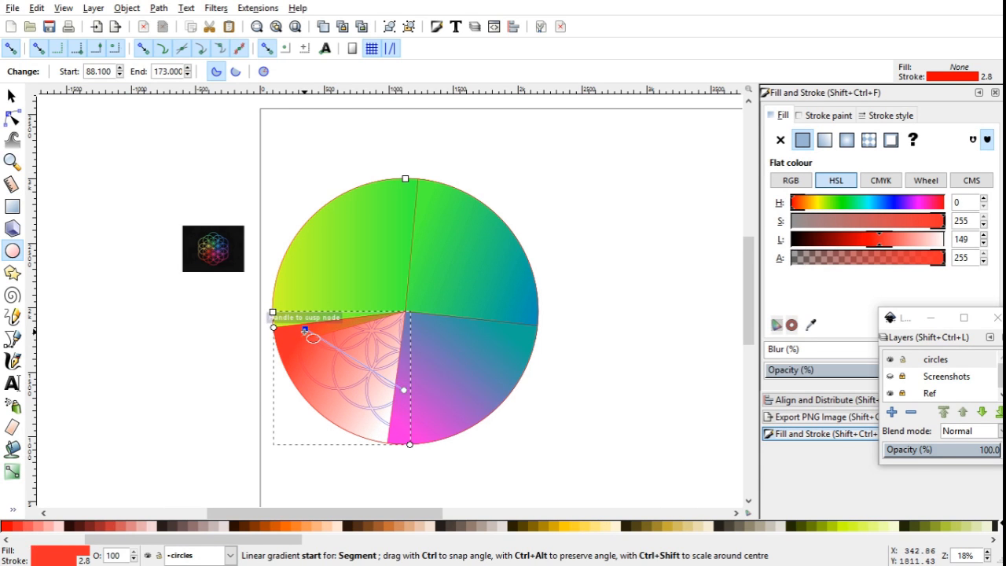
Colour the red gradient's start stop with yellow-green sampled from the segment above it
{"action": "key", "text": "d"}
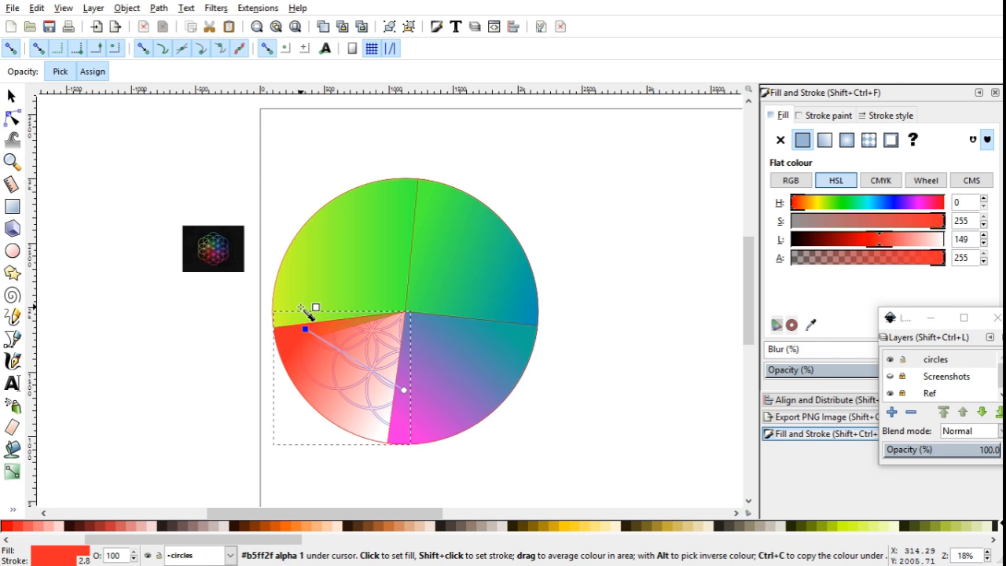
{"action": "left_click", "coordinate": [301, 308]}
{"action": "left_click", "coordinate": [11, 95]}
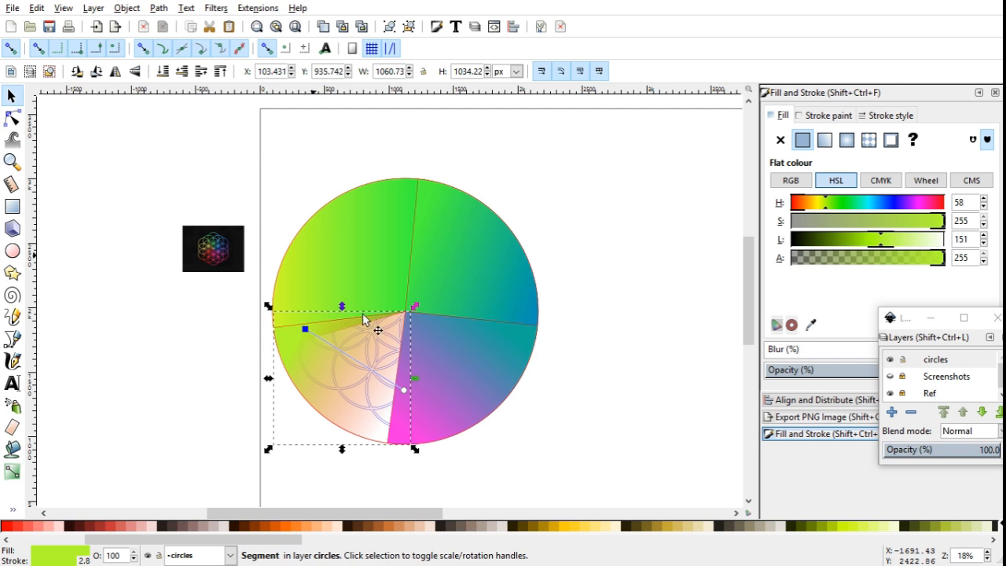
Colour the gradient's transparent end stop with pink sampled from the neighbouring teal-magenta segment
{"action": "left_click", "coordinate": [403, 390]}
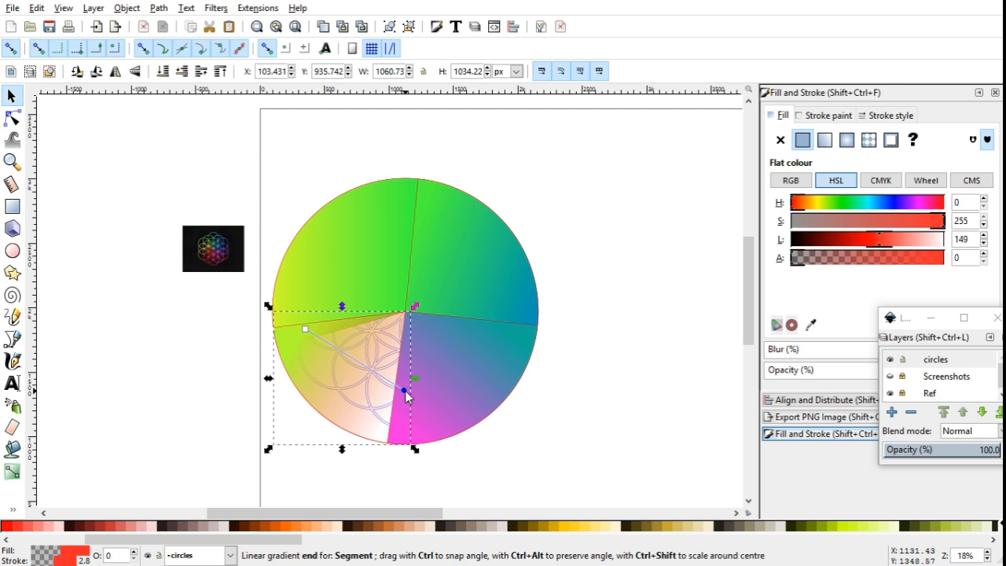
{"action": "key", "text": "d"}
{"action": "left_click", "coordinate": [431, 419]}
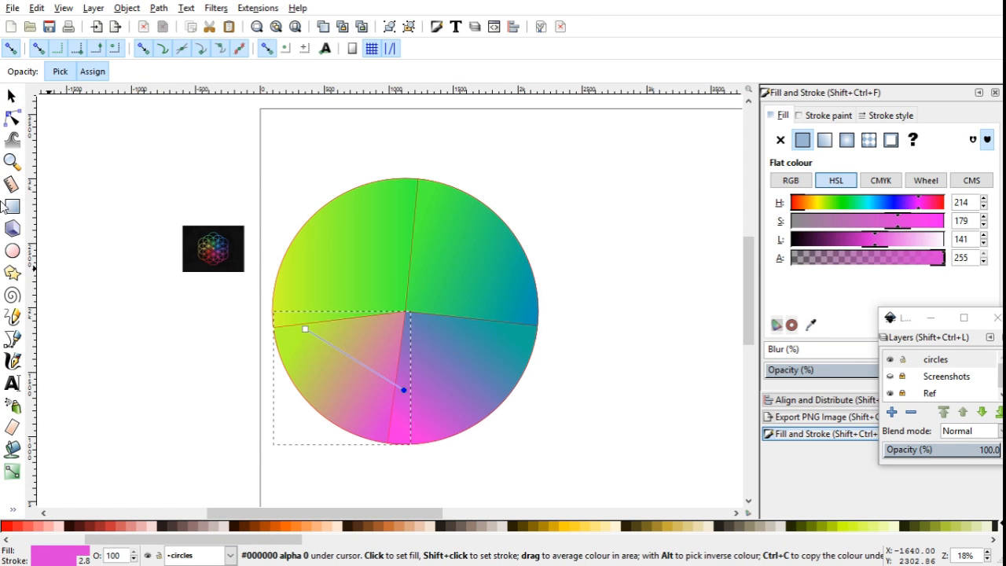
{"action": "left_click", "coordinate": [12, 101]}
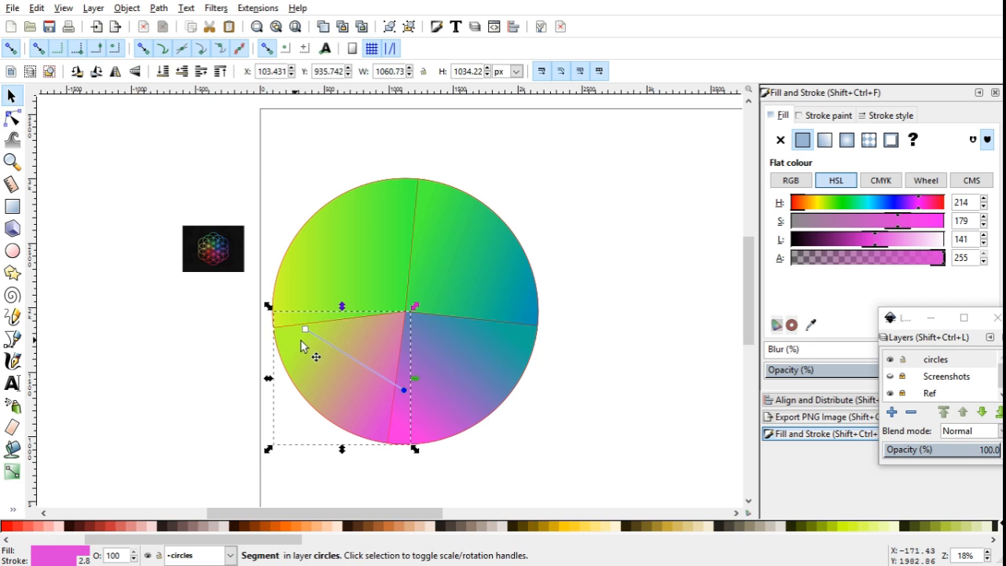
Insert a middle stop at offset 0.50 into the green-pink gradient using the Gradient tool
{"action": "left_click", "coordinate": [305, 328]}
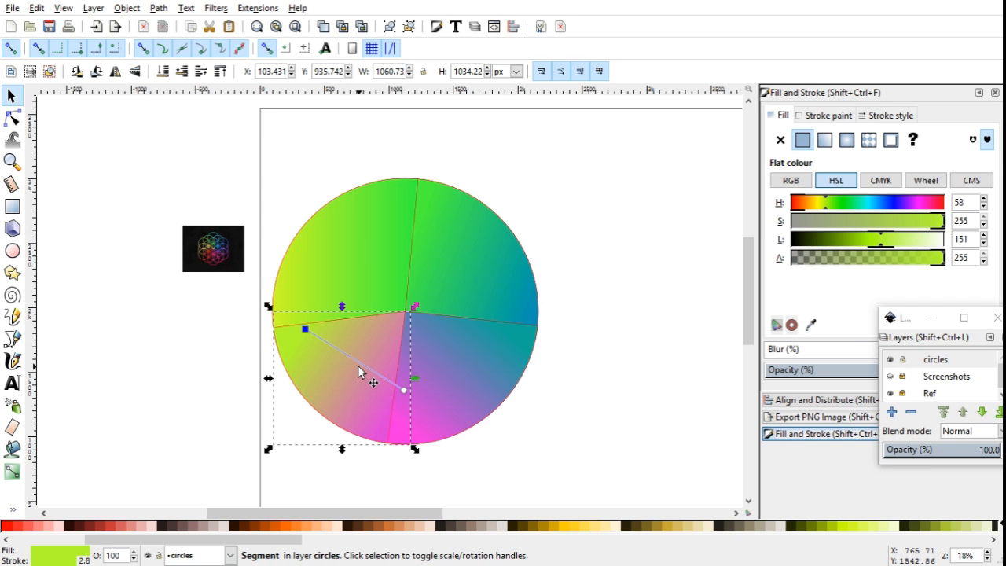
{"action": "left_click", "coordinate": [12, 472]}
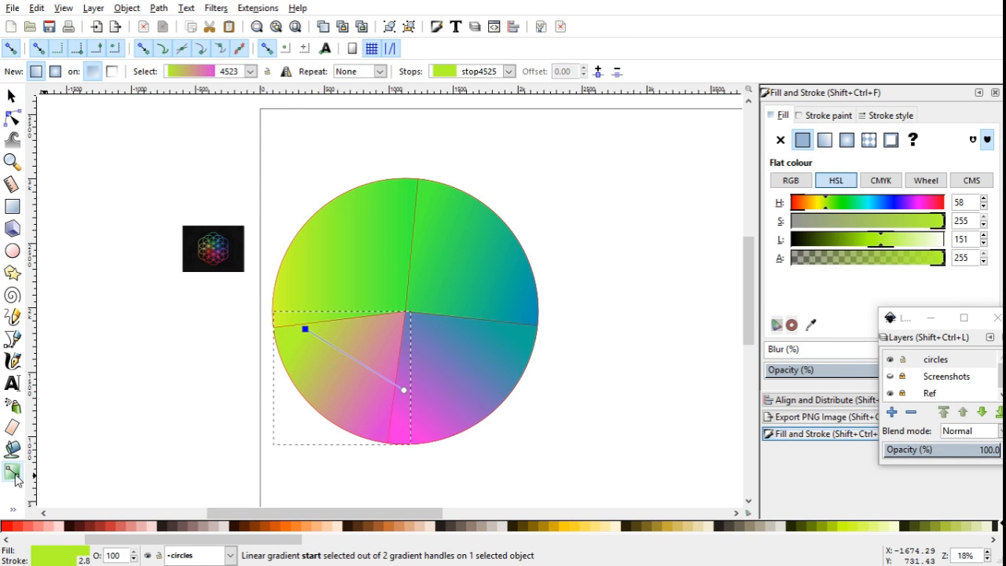
{"action": "double_click", "coordinate": [13, 473]}
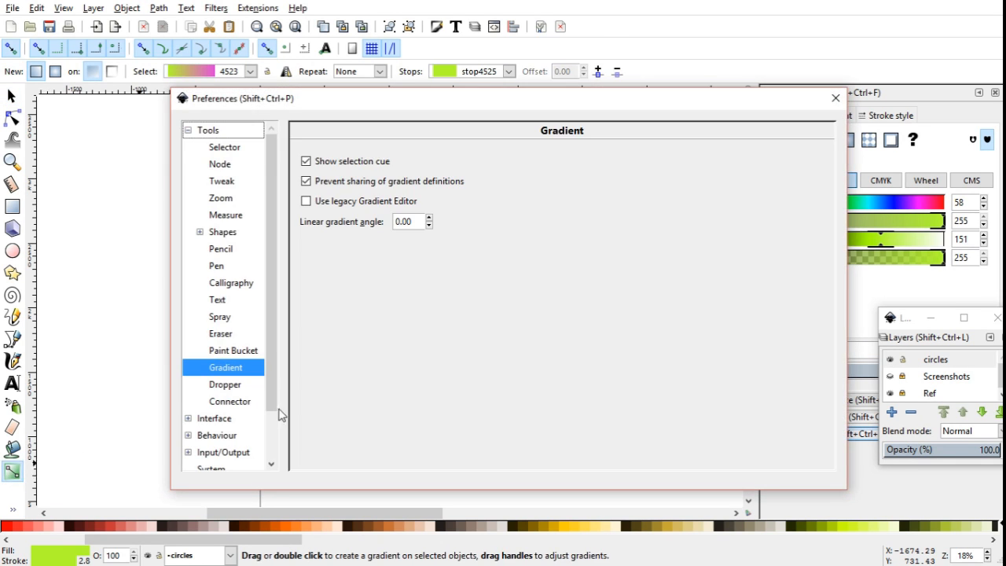
{"action": "left_click", "coordinate": [835, 98]}
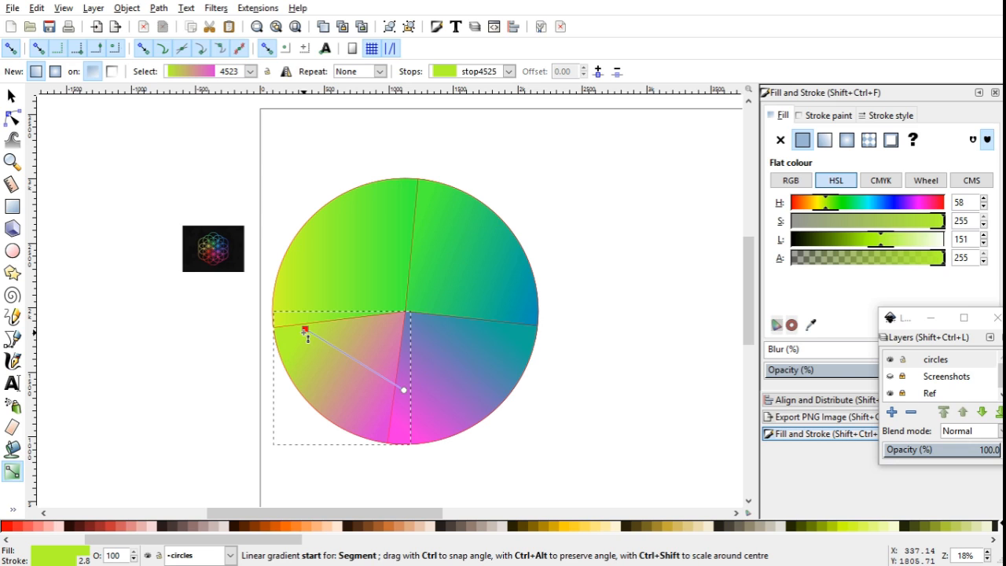
{"action": "left_click", "coordinate": [597, 71]}
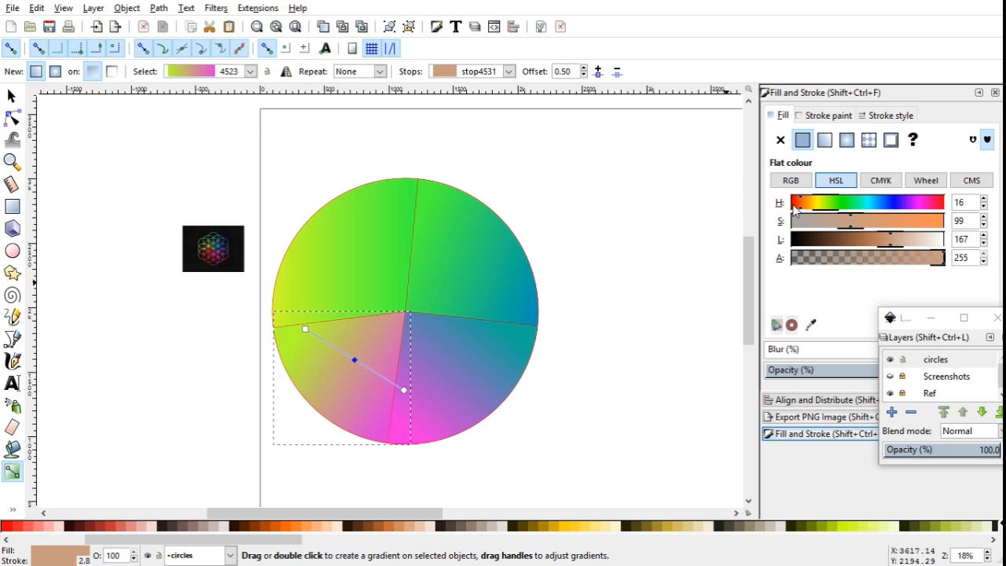
Move the gradient's middle stop to offset 0.65 and colour it red with hue 0, saturation 255 and lightness 128
{"action": "left_click_drag", "start_coordinate": [788, 208], "coordinate": [784, 205]}
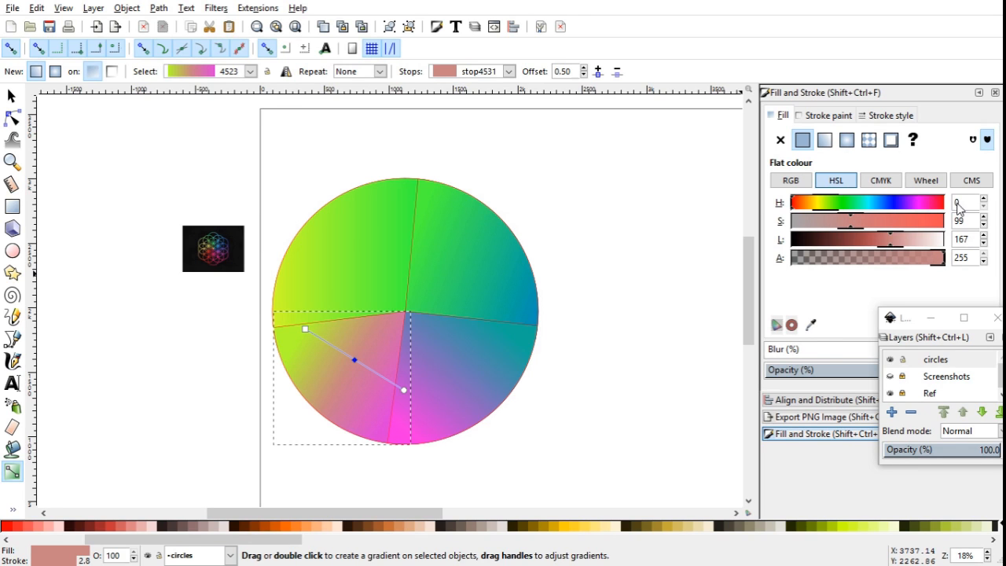
{"action": "left_click_drag", "start_coordinate": [957, 202], "coordinate": [959, 203]}
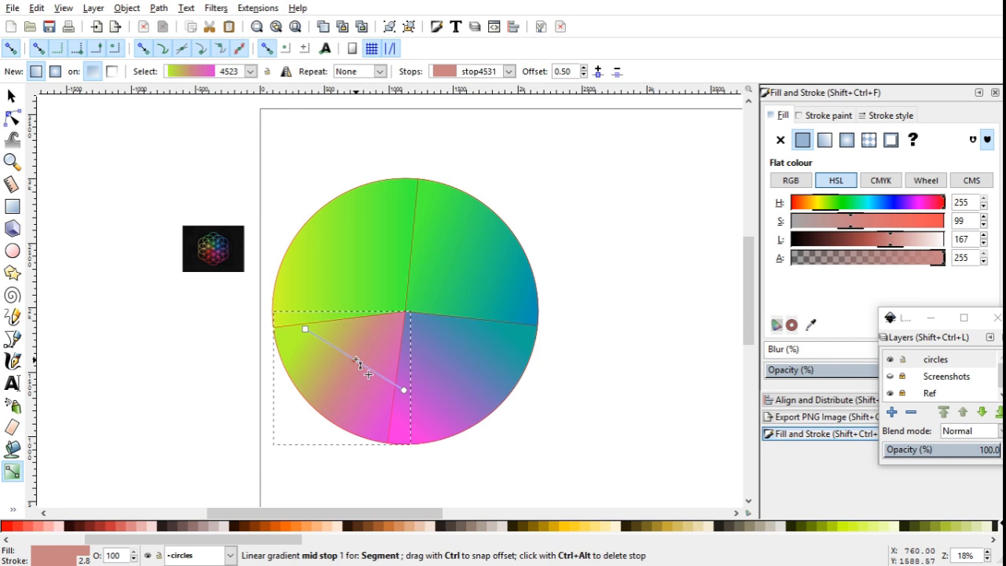
{"action": "mouse_move", "coordinate": [356, 360]}
{"action": "left_mouse_down"}
{"action": "mouse_move", "coordinate": [341, 351]}
{"action": "mouse_move", "coordinate": [369, 368]}
{"action": "left_mouse_up"}
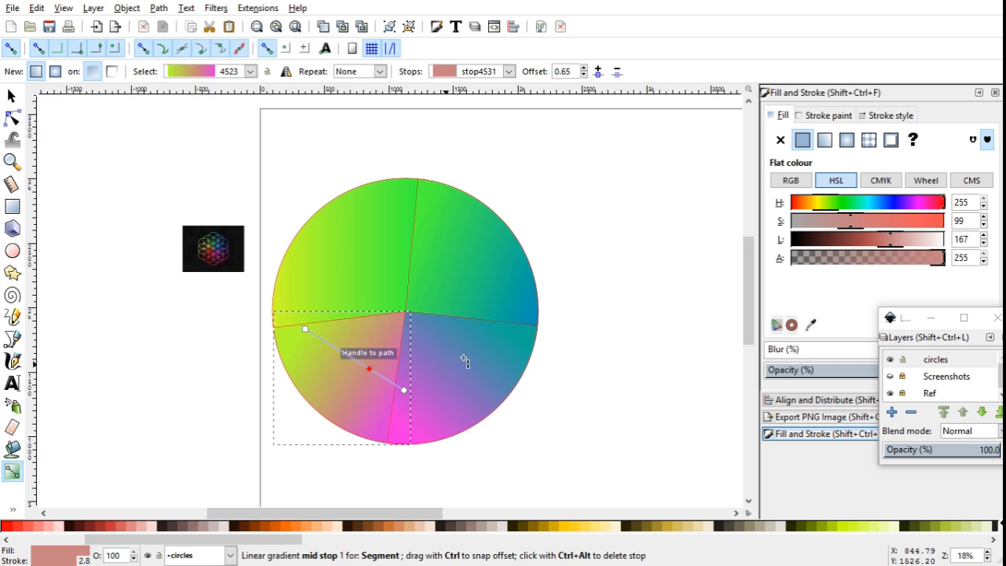
{"action": "left_click", "coordinate": [7, 527]}
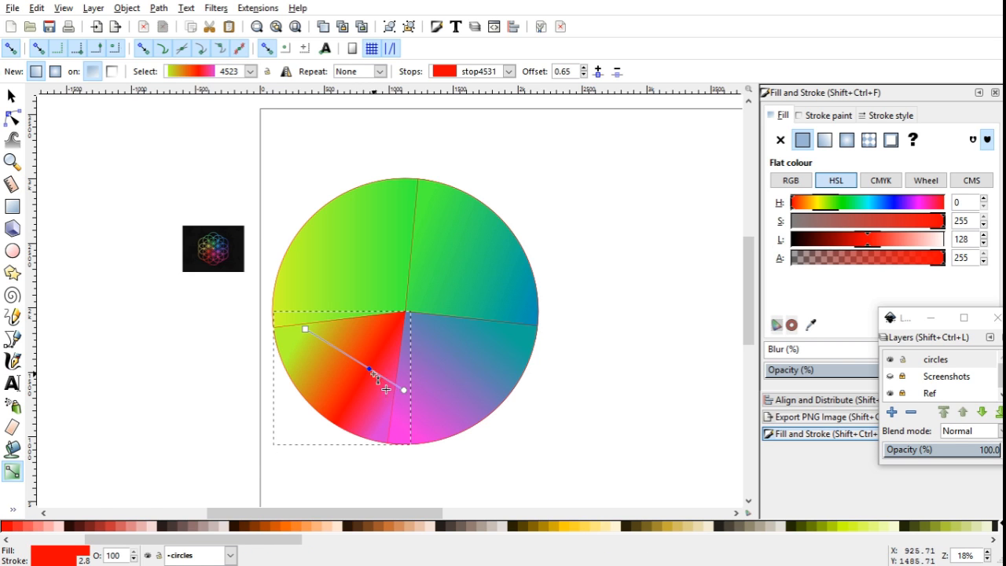
Move the red middle stop to offset 0.52 and shift the gradient's start handle up and inward into the yellow-green segment above
{"action": "left_click_drag", "start_coordinate": [370, 369], "coordinate": [356, 361]}
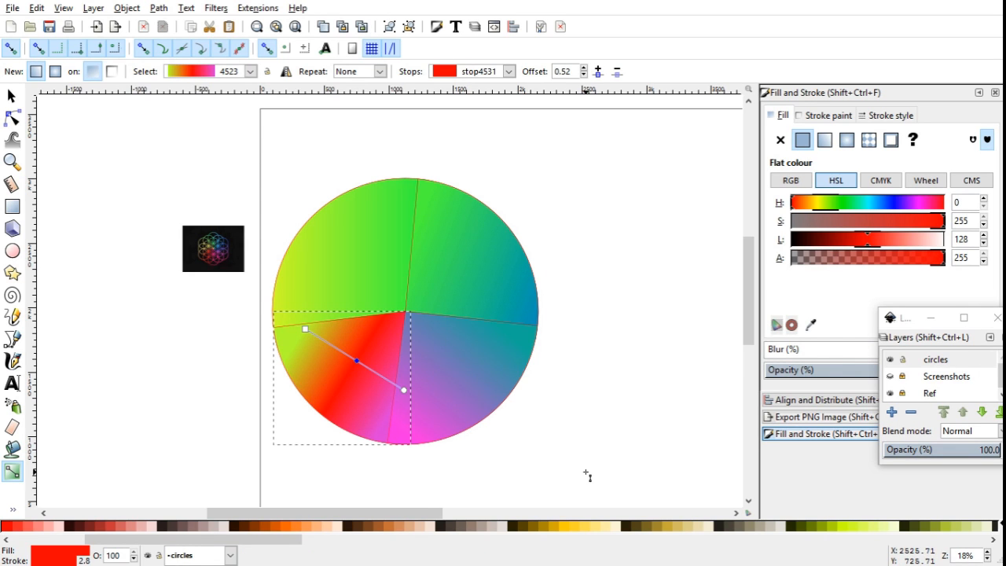
{"action": "left_click_drag", "start_coordinate": [305, 328], "coordinate": [330, 311]}
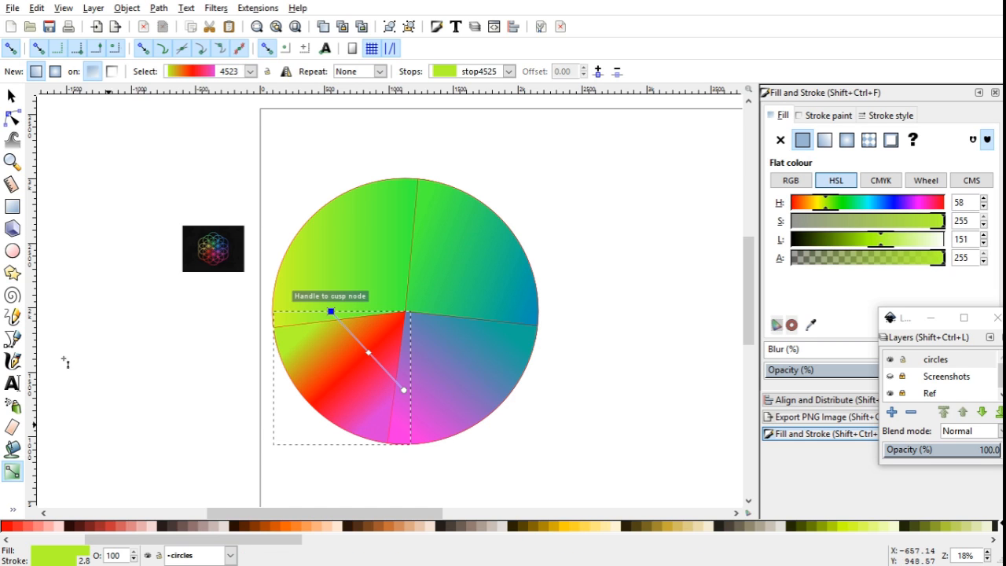
{"action": "left_click", "coordinate": [11, 100]}
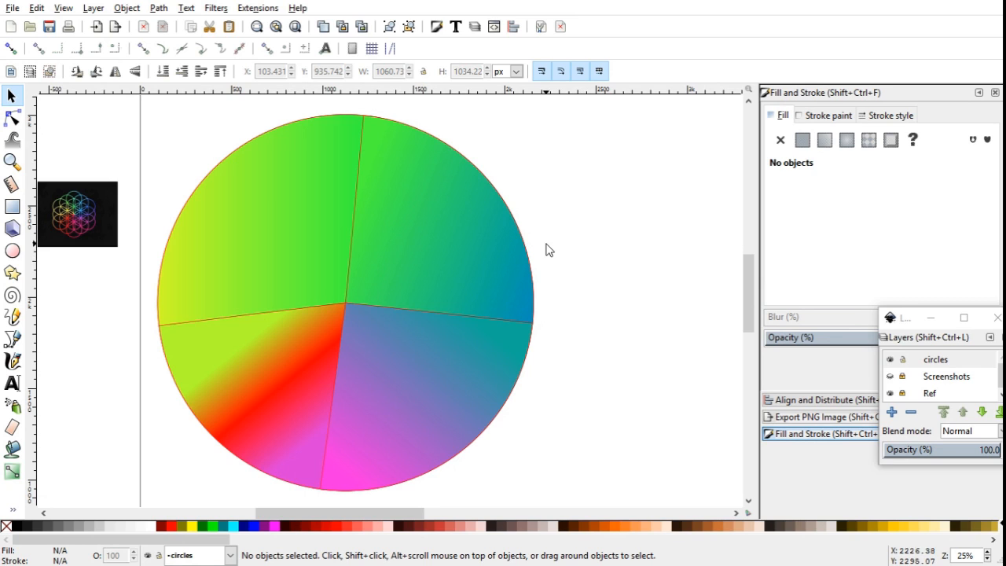
Remove the stroke from all four gradient pie segments
{"action": "left_click", "coordinate": [469, 241]}
{"action": "left_click", "coordinate": [300, 238], "text": "shift"}
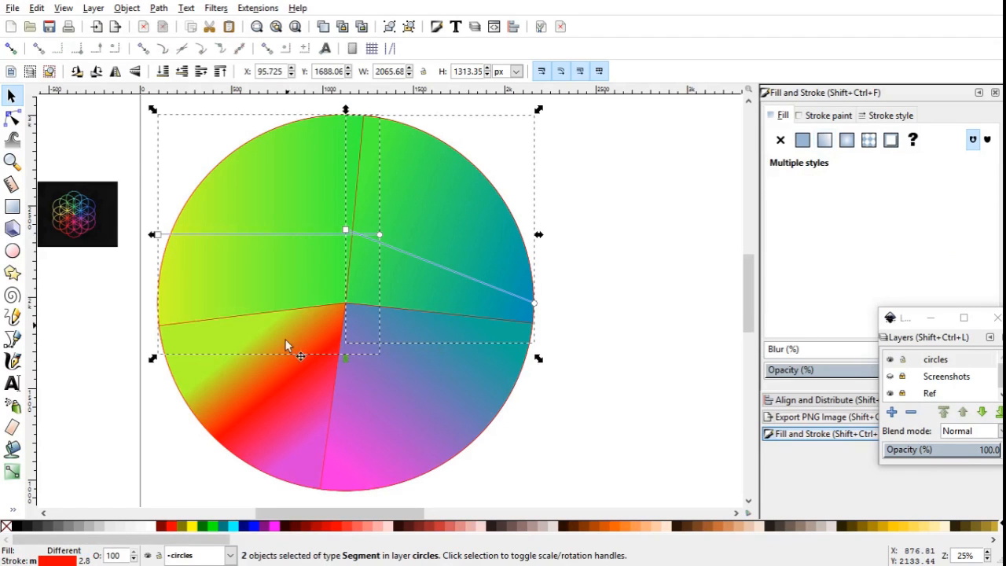
{"action": "left_click", "coordinate": [278, 367], "text": "shift"}
{"action": "left_click", "coordinate": [395, 401], "text": "shift"}
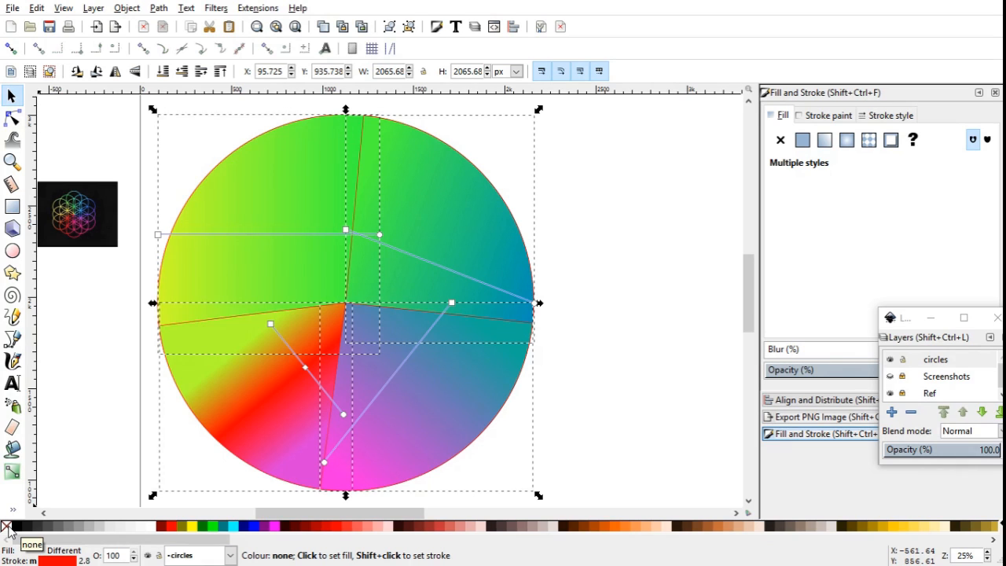
{"action": "left_click", "coordinate": [8, 528], "text": "shift"}
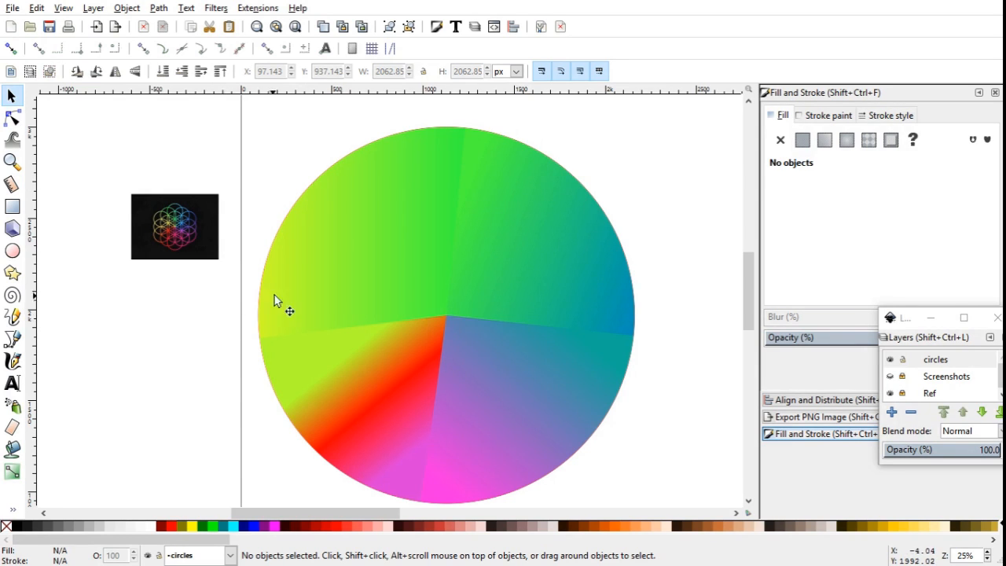
Group the four gradient pie segments into one object
{"action": "left_click", "coordinate": [314, 281]}
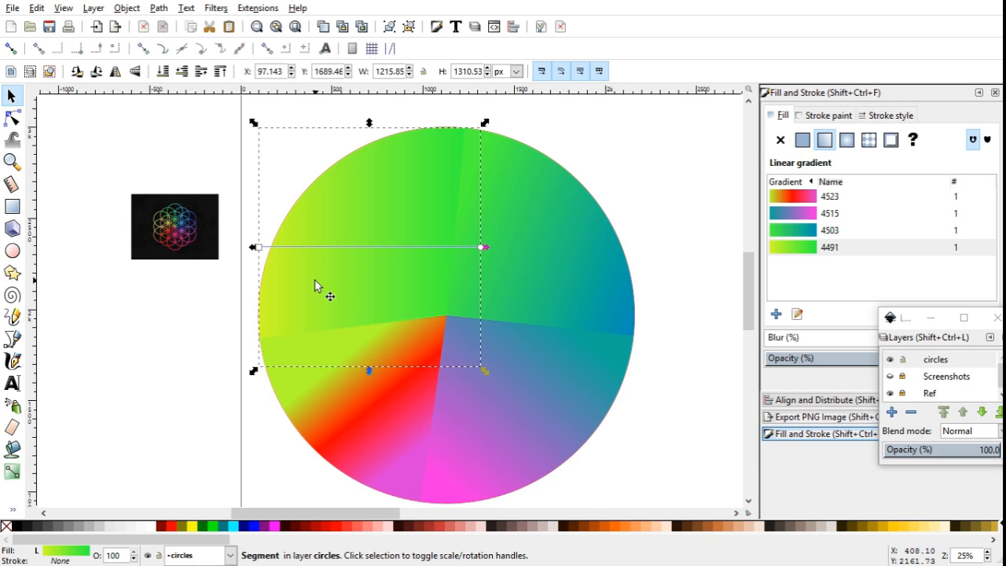
{"action": "left_click", "coordinate": [505, 343], "text": "shift"}
{"action": "left_click", "coordinate": [499, 392], "text": "shift"}
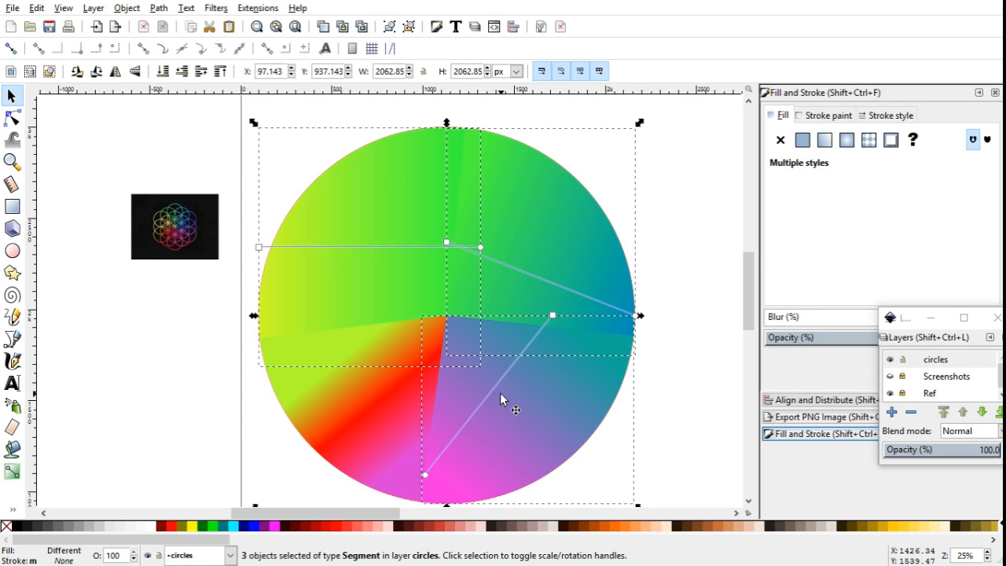
{"action": "left_click", "coordinate": [376, 405], "text": "shift"}
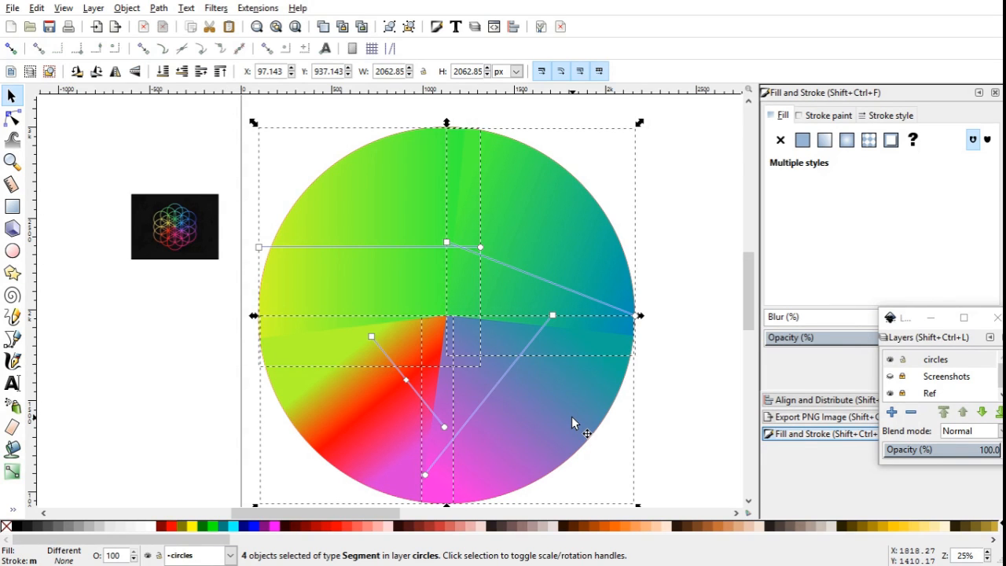
{"action": "key", "text": "ctrl+g"}
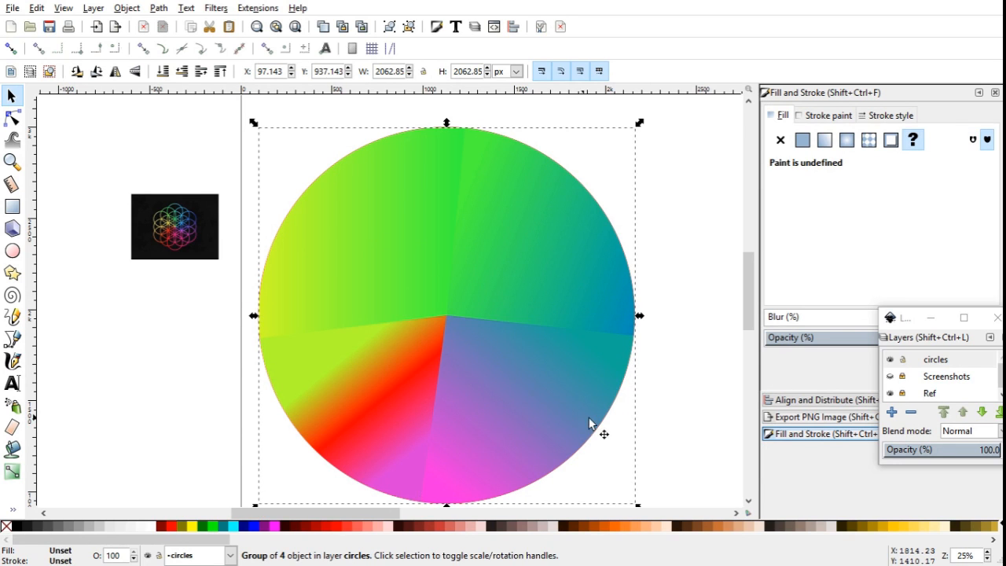
{"action": "left_click", "coordinate": [674, 428]}
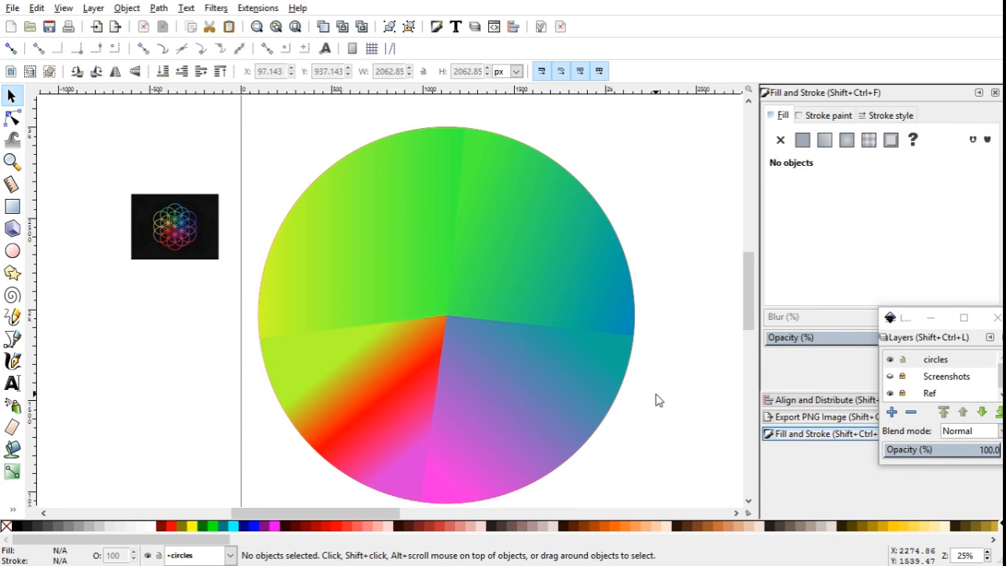
Apply a content-only Blur filter to the segment group with horizontal blur 40.37 and vertical blur 61.46, previewing it live
{"action": "left_click", "coordinate": [606, 376]}
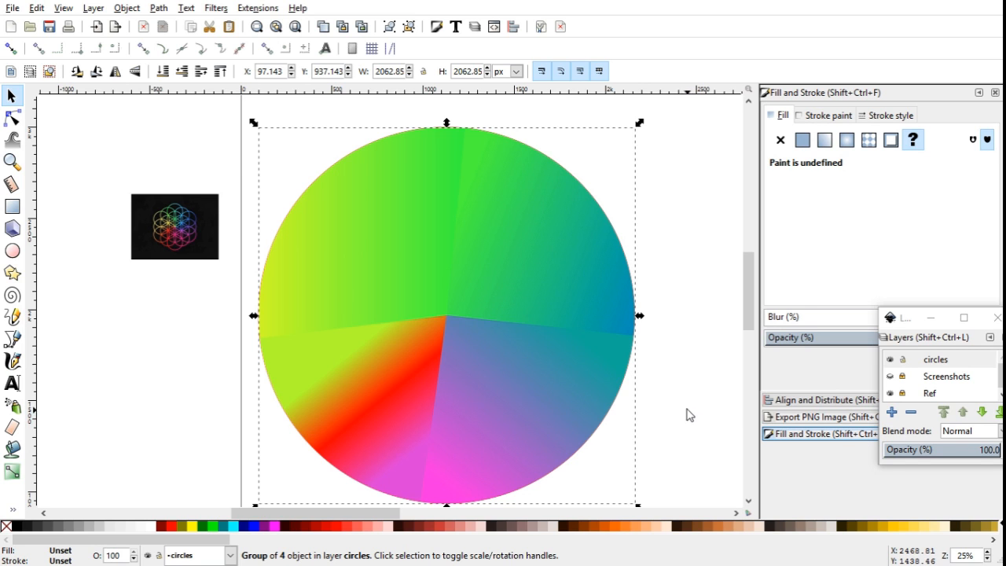
{"action": "left_click", "coordinate": [220, 9]}
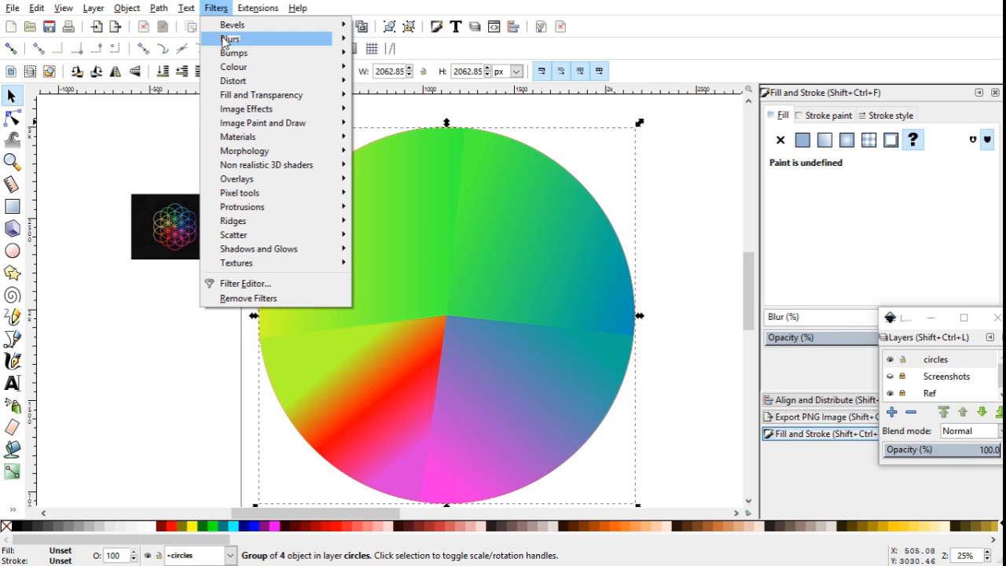
{"action": "mouse_move", "coordinate": [224, 41]}
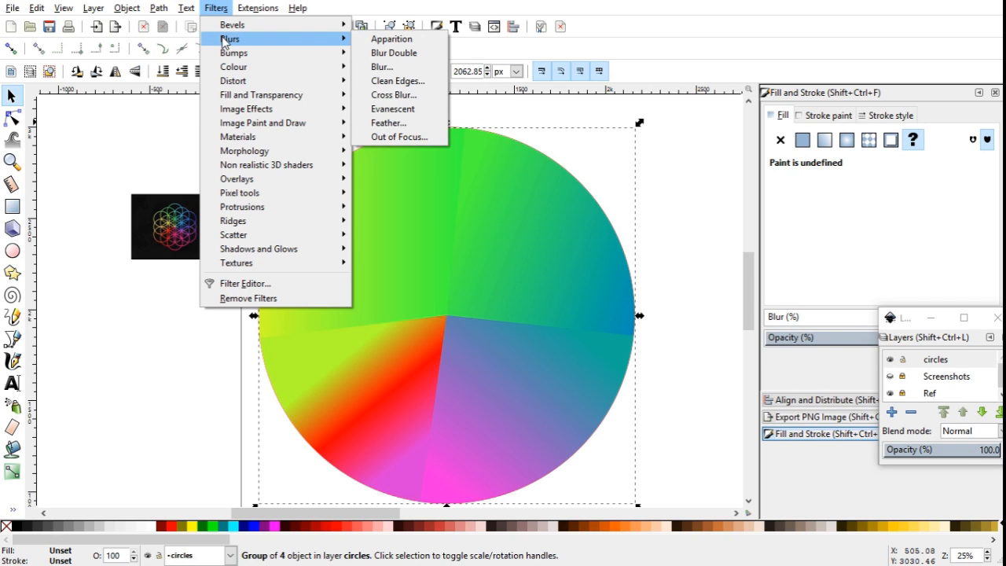
{"action": "left_click", "coordinate": [380, 73]}
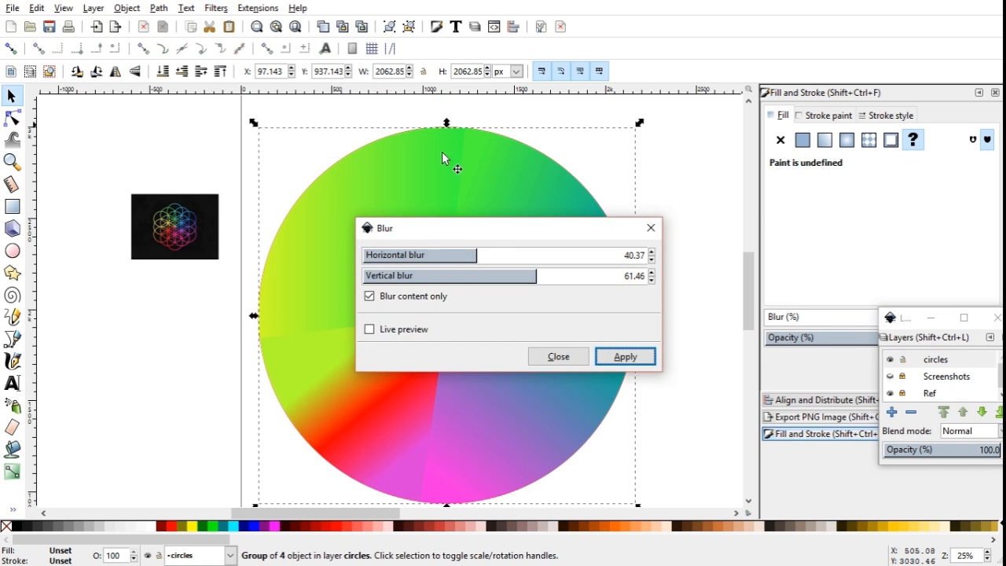
{"action": "left_click_drag", "start_coordinate": [496, 228], "coordinate": [668, 209]}
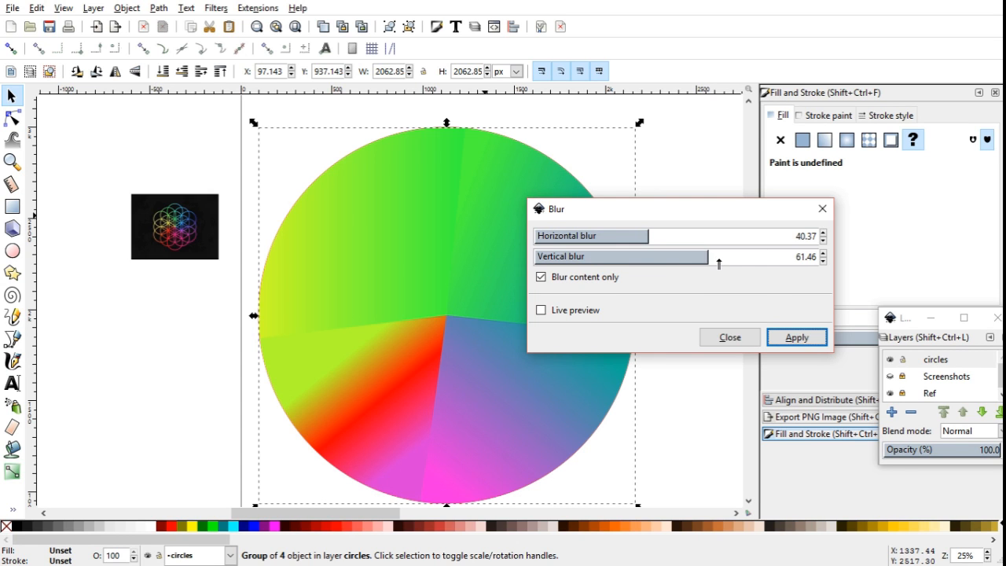
{"action": "left_click", "coordinate": [540, 312]}
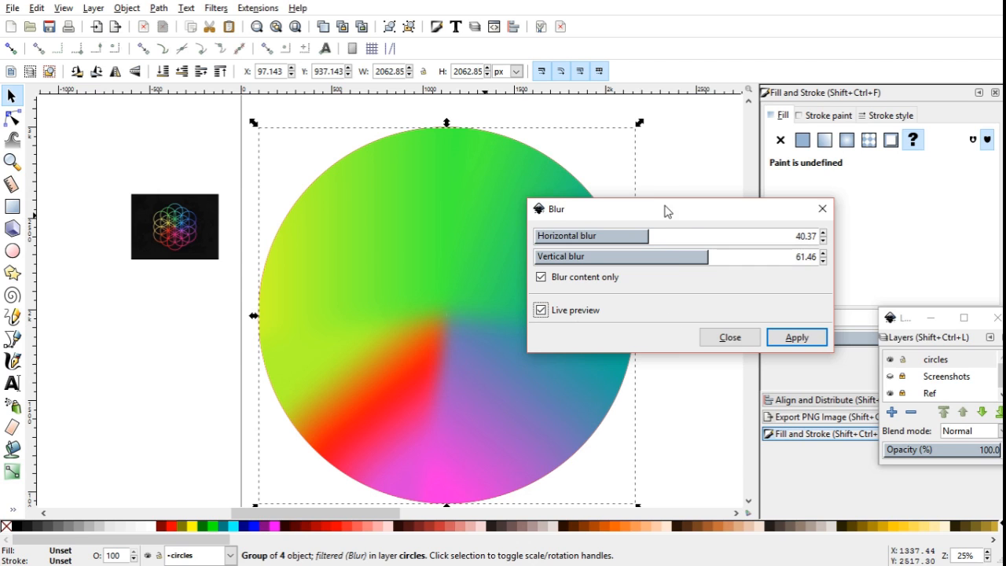
{"action": "left_click_drag", "start_coordinate": [667, 210], "coordinate": [810, 198]}
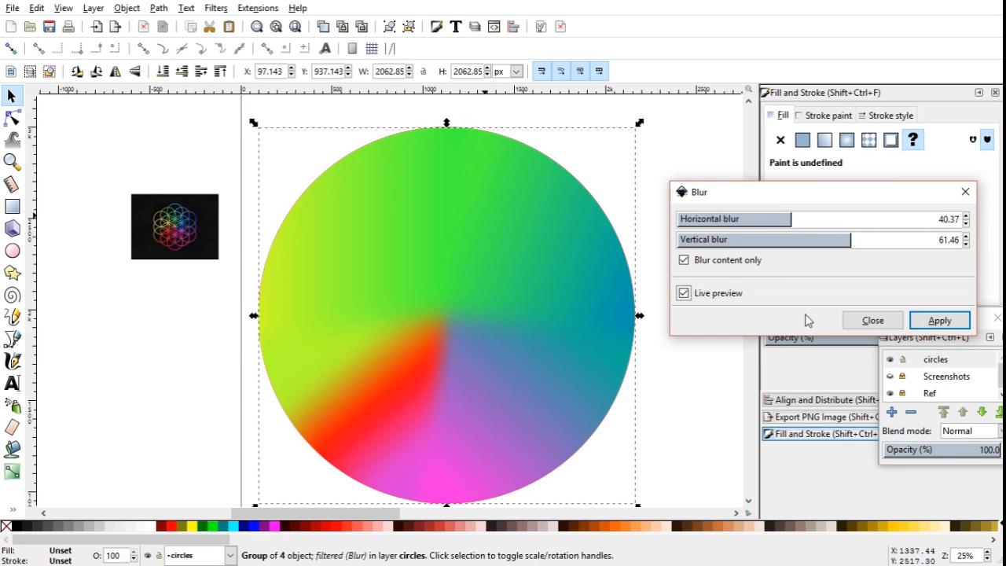
{"action": "left_click", "coordinate": [934, 321]}
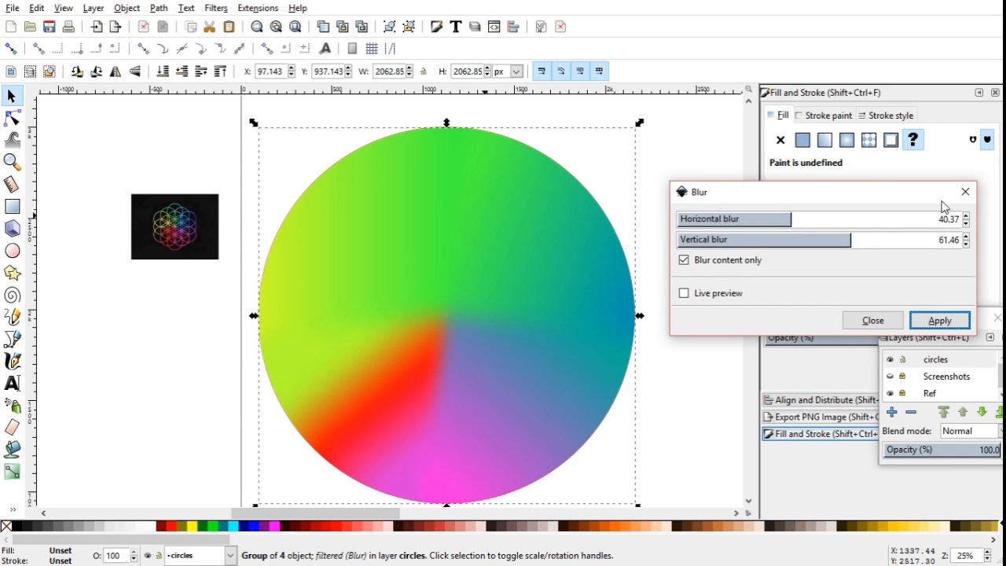
{"action": "left_click", "coordinate": [964, 191]}
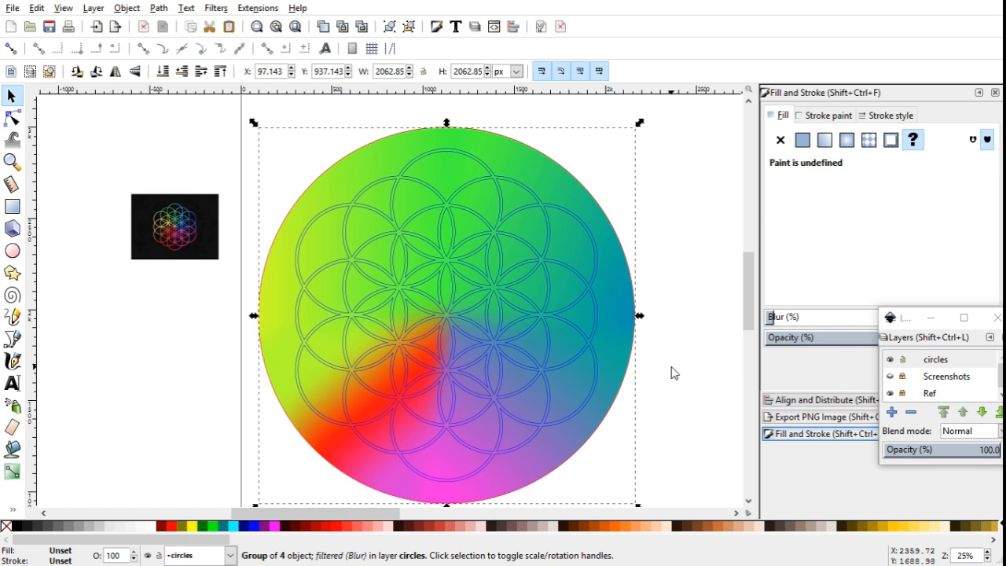
Clip the blurred rainbow group to the flower-of-life circle pattern
{"action": "left_click", "coordinate": [222, 343]}
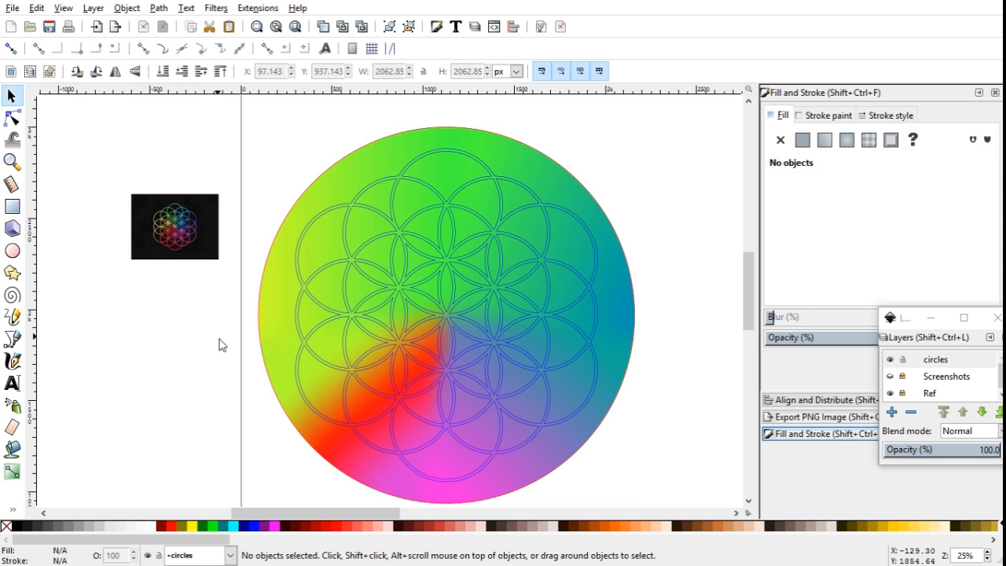
{"action": "left_click", "coordinate": [354, 369]}
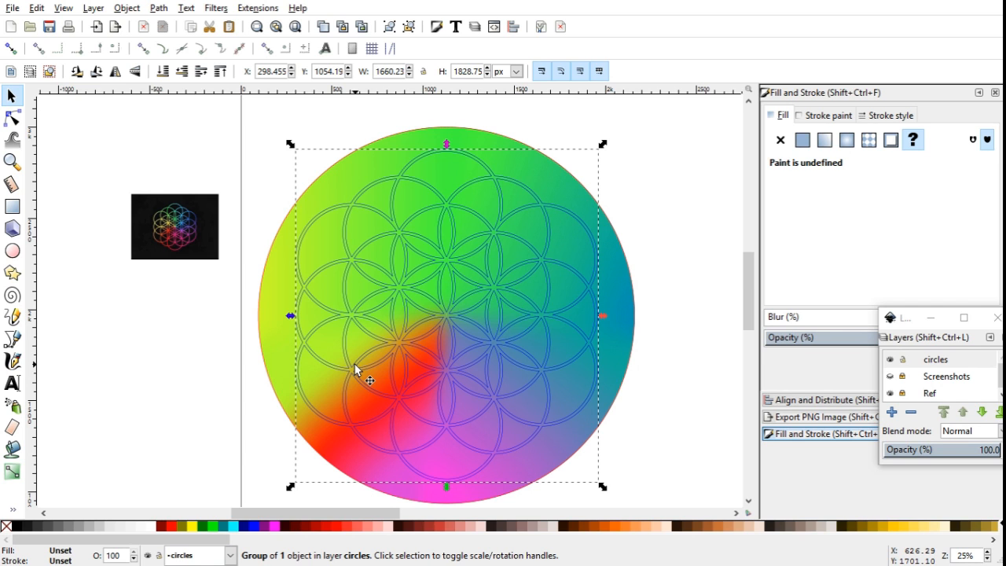
{"action": "key", "text": "shift"}
{"action": "left_click", "coordinate": [285, 345], "text": "shift"}
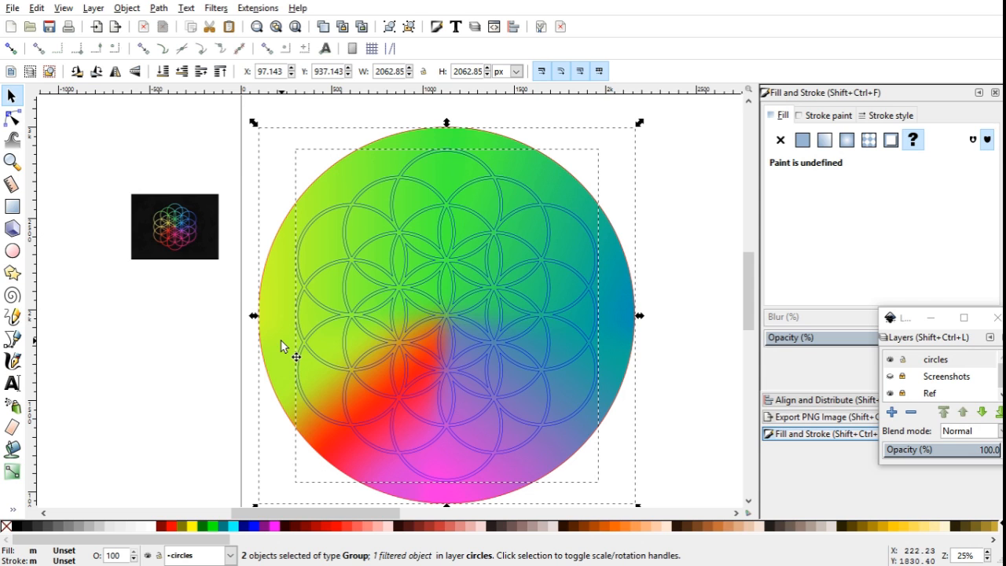
{"action": "left_click", "coordinate": [119, 9]}
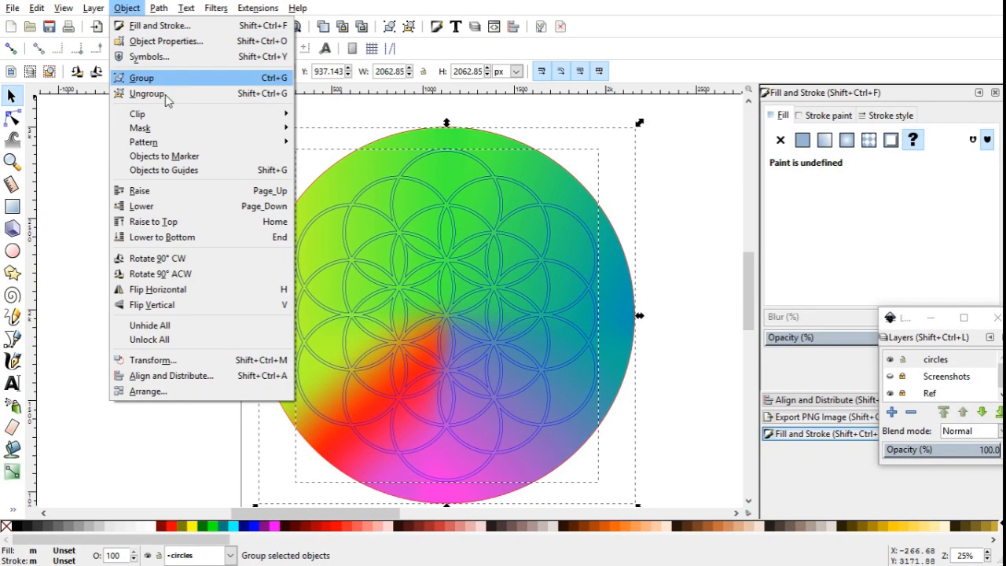
{"action": "mouse_move", "coordinate": [175, 115]}
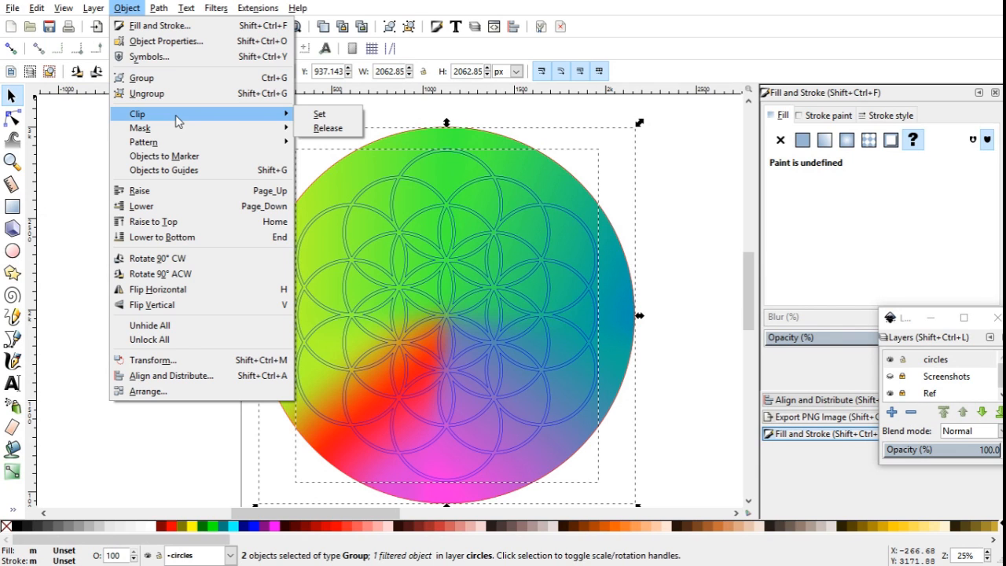
{"action": "left_click", "coordinate": [320, 115]}
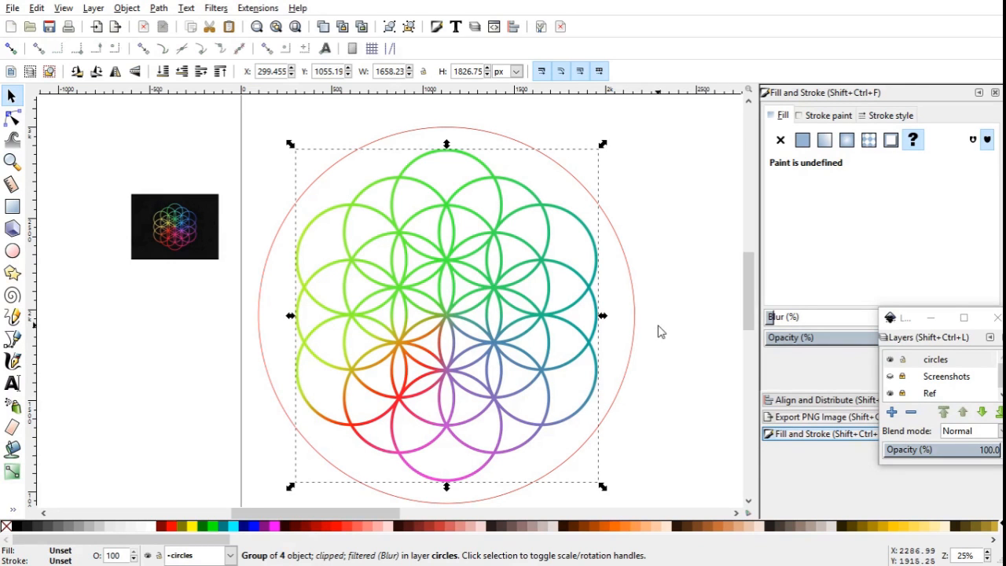
{"action": "left_click", "coordinate": [666, 334]}
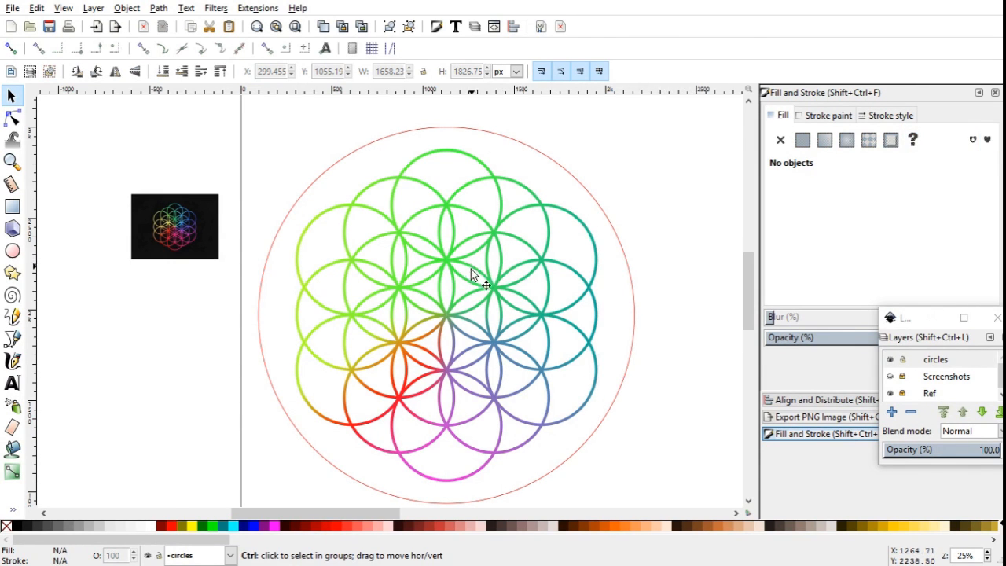
Move the clipped rainbow flower away from the large outline circle to the empty right half of the page
{"action": "scroll", "coordinate": [556, 339], "scroll_direction": "down", "scroll_amount": 2}
{"action": "scroll", "coordinate": [554, 340], "scroll_direction": "up", "scroll_amount": 1}
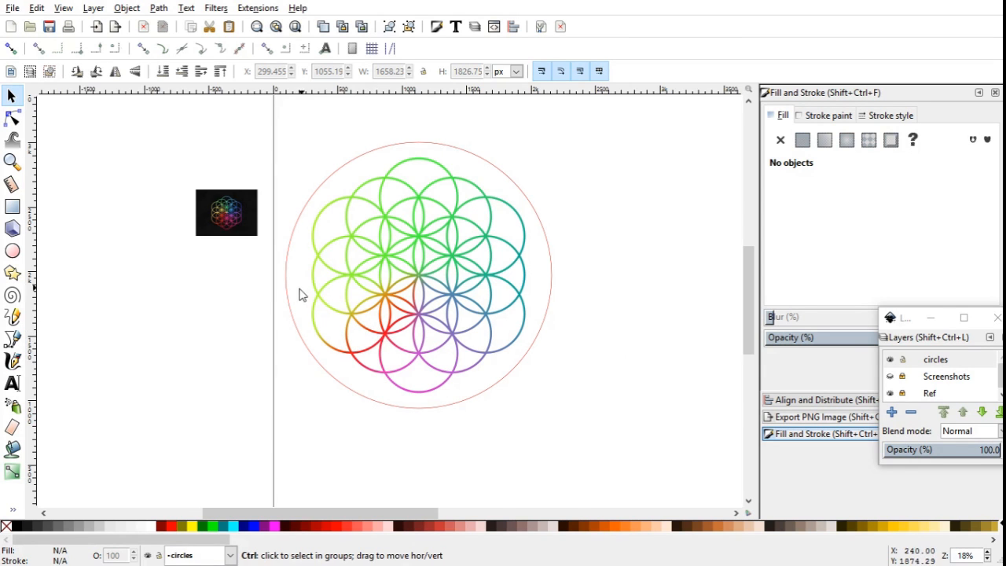
{"action": "scroll", "coordinate": [298, 295], "scroll_direction": "down", "scroll_amount": 2, "text": "ctrl"}
{"action": "scroll", "coordinate": [438, 309], "scroll_direction": "up", "scroll_amount": 1, "text": "ctrl"}
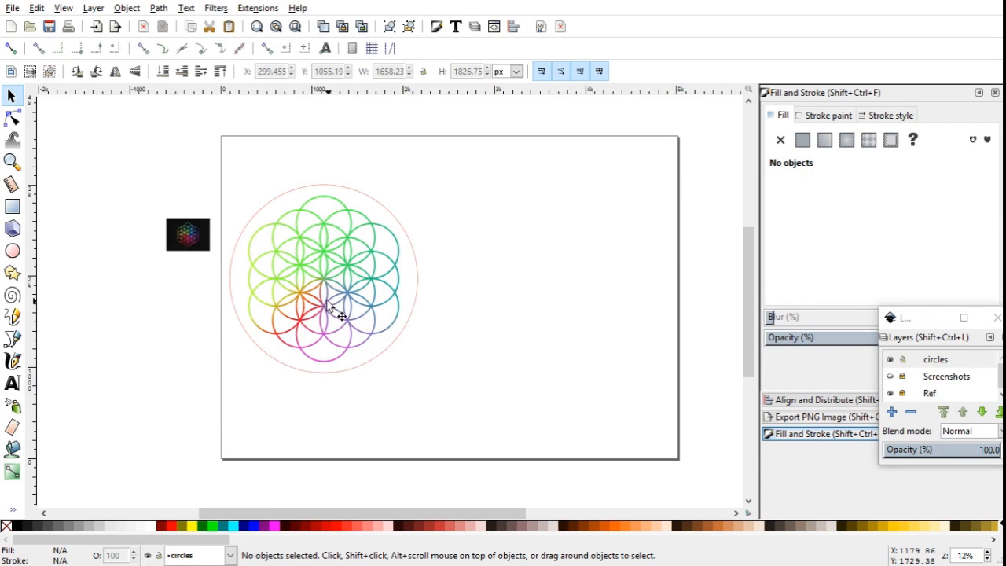
{"action": "left_click_drag", "start_coordinate": [318, 300], "coordinate": [552, 292]}
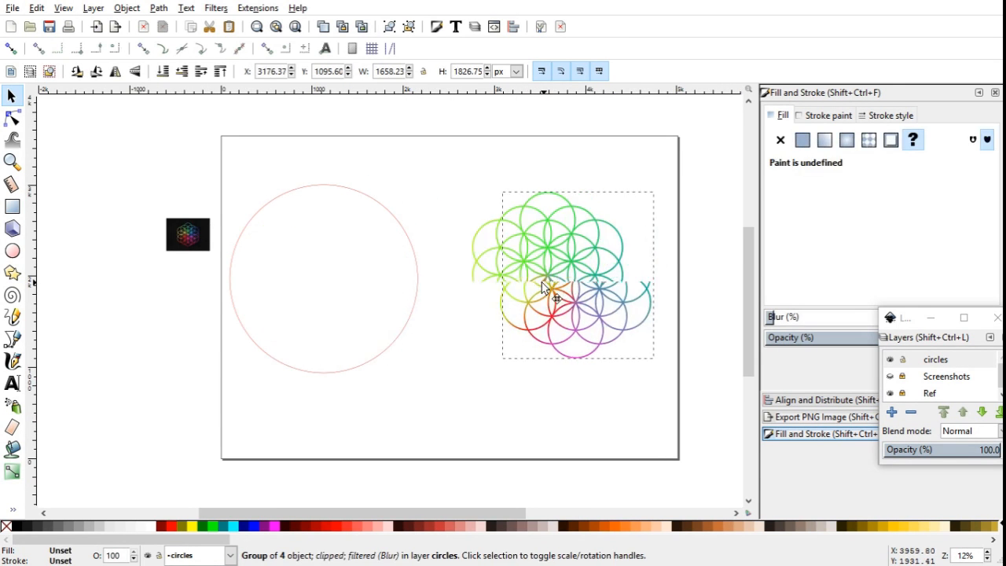
{"action": "left_click", "coordinate": [440, 216]}
{"action": "scroll", "coordinate": [410, 234], "scroll_direction": "down", "scroll_amount": 1, "text": "ctrl"}
{"action": "scroll", "coordinate": [569, 252], "scroll_direction": "up", "scroll_amount": 1, "text": "ctrl"}
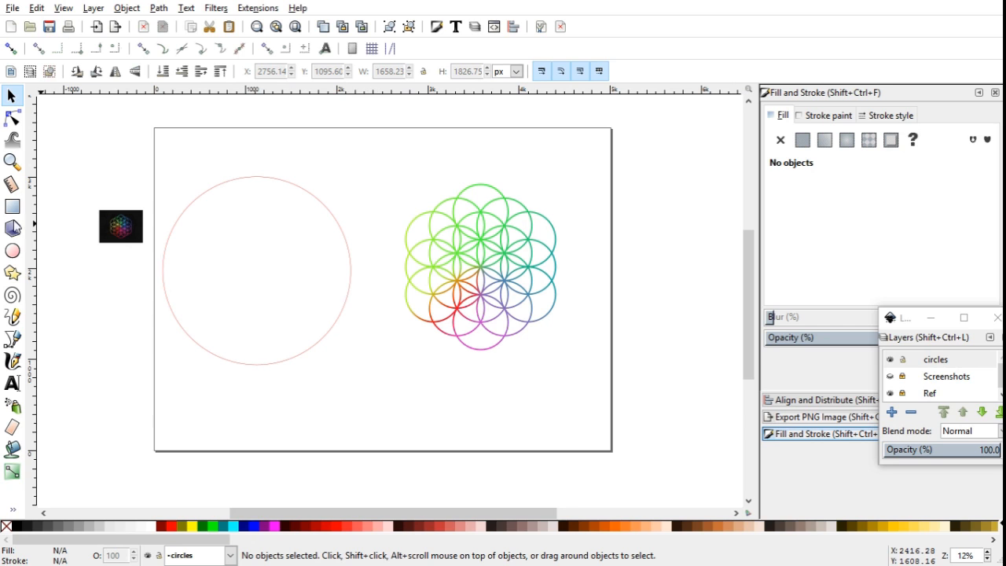
Draw a backdrop rectangle about 2651 by 2311 px behind the rainbow flower and fill it with 90% grey
{"action": "left_click", "coordinate": [12, 206]}
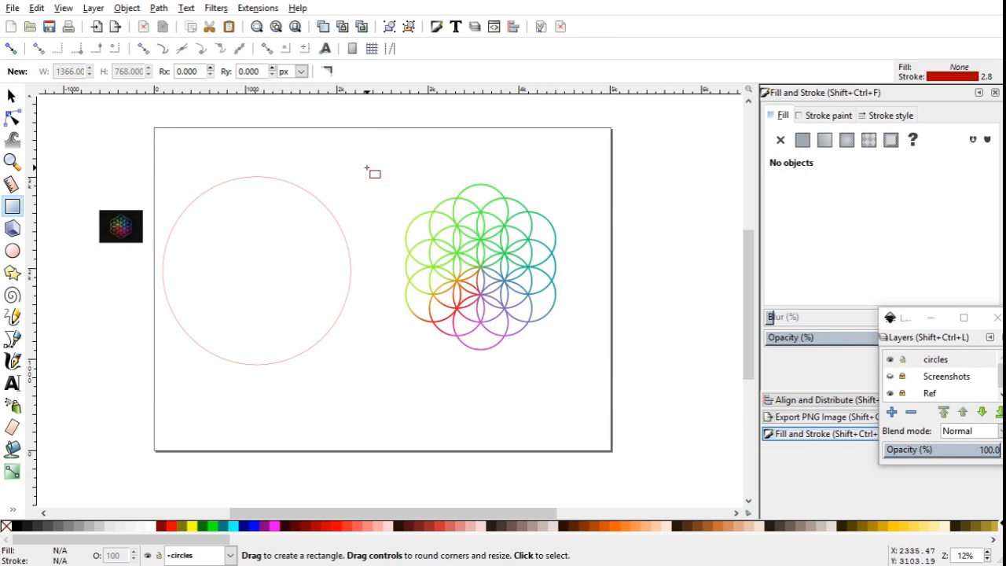
{"action": "left_click_drag", "start_coordinate": [366, 167], "coordinate": [608, 377]}
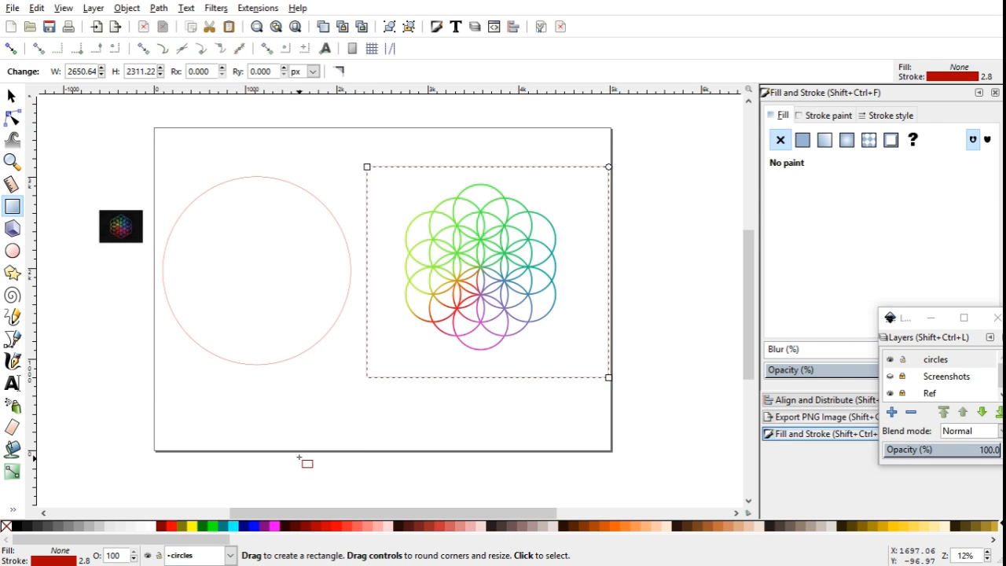
{"action": "left_click", "coordinate": [30, 531]}
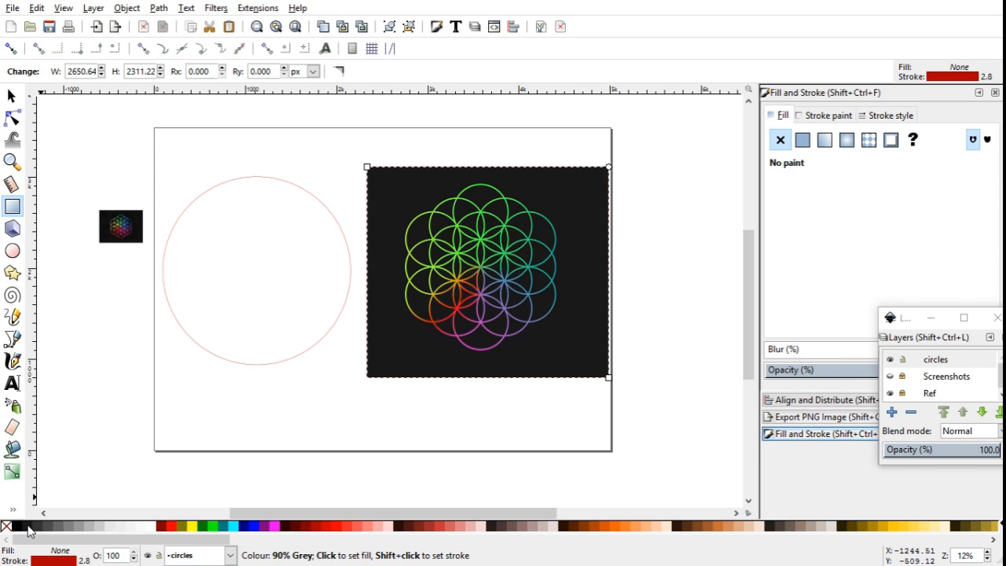
{"action": "scroll", "coordinate": [559, 231], "scroll_direction": "up", "scroll_amount": 2}
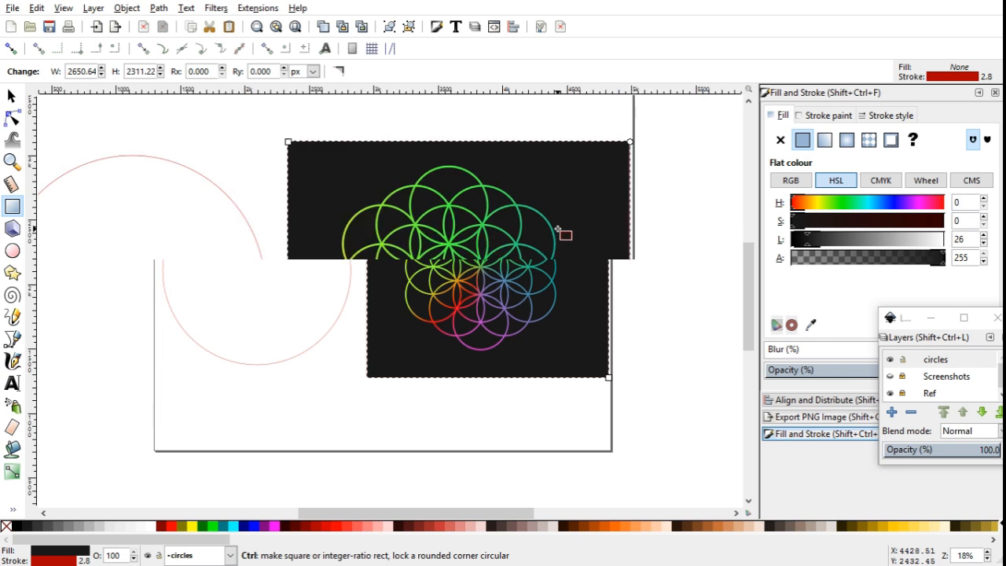
{"action": "scroll", "coordinate": [592, 283], "scroll_direction": "down", "scroll_amount": 1}
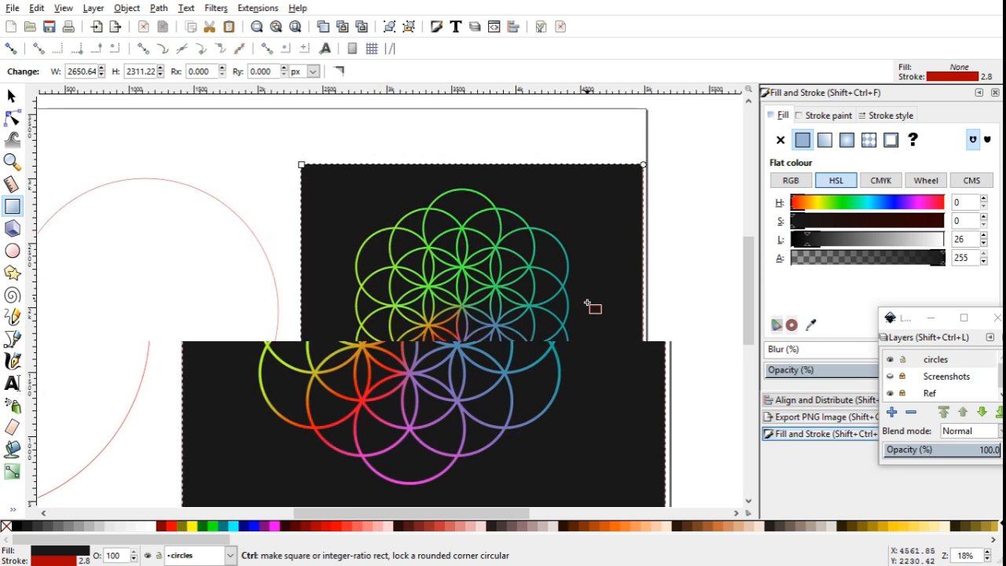